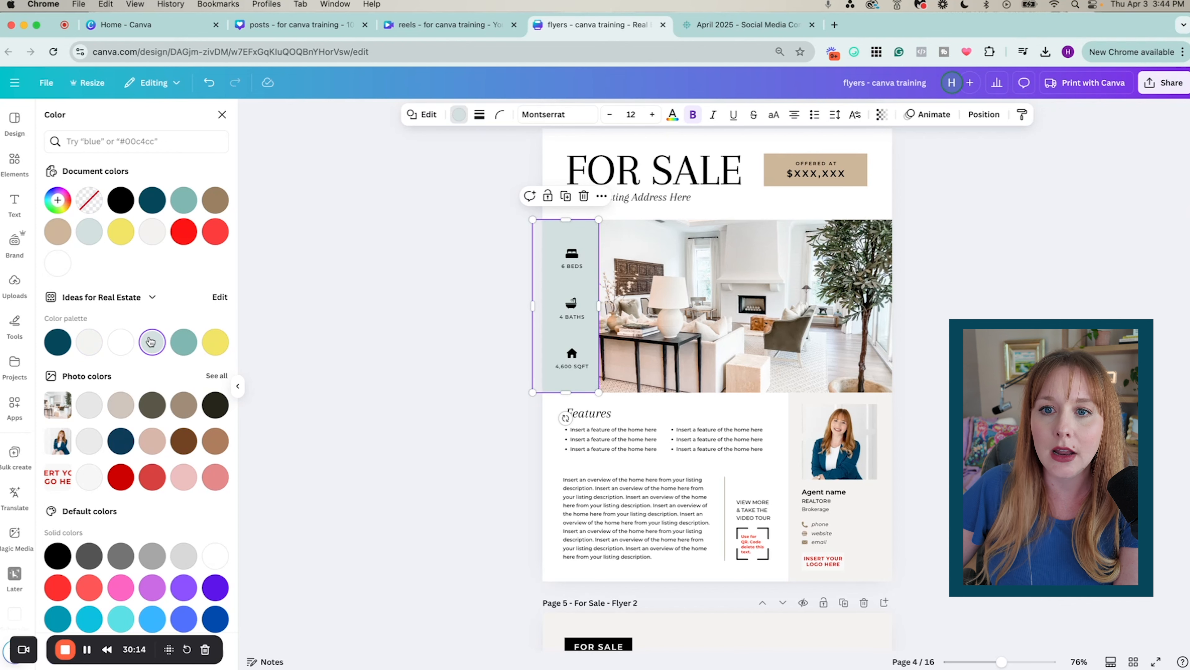
Recolor the bed icon beside the living room photo to the dark teal of the Ideas for Real Estate palette
scroll(130, 400, down, 5)
scroll(119, 375, up, 5)
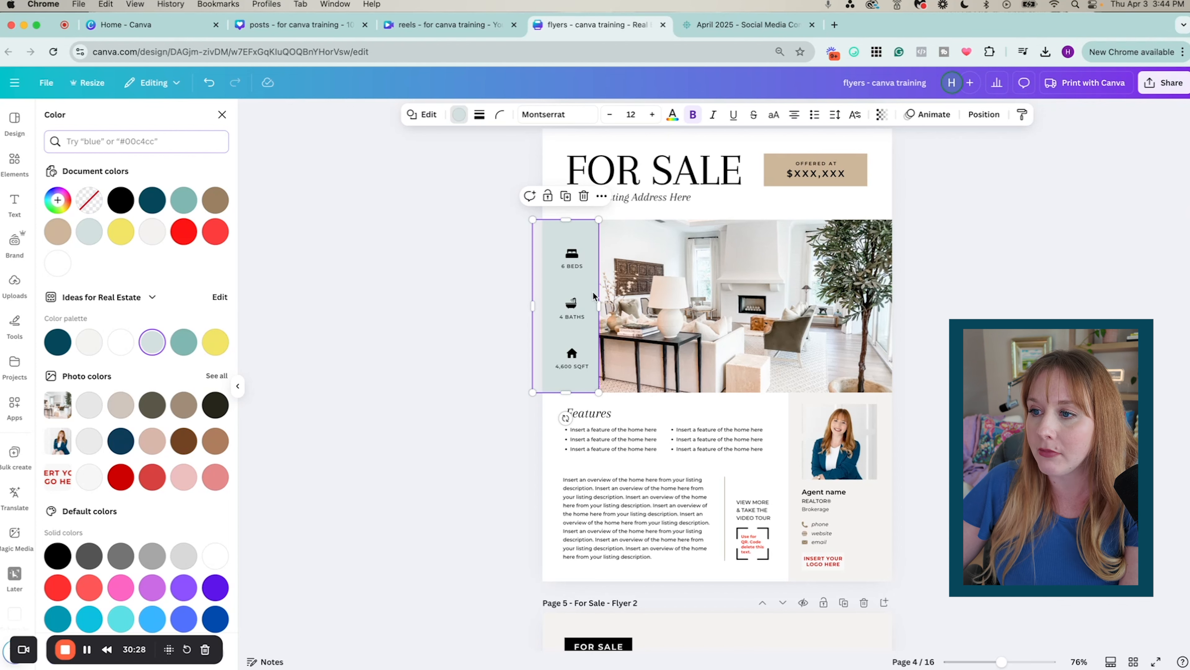
click(578, 260)
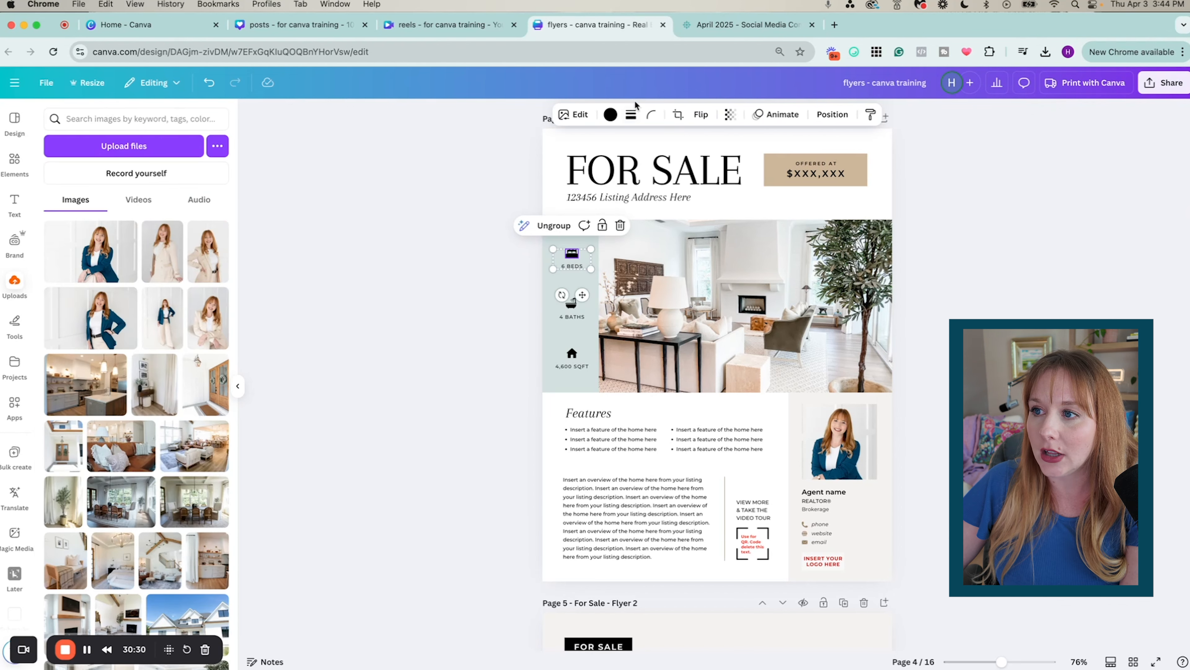
click(610, 115)
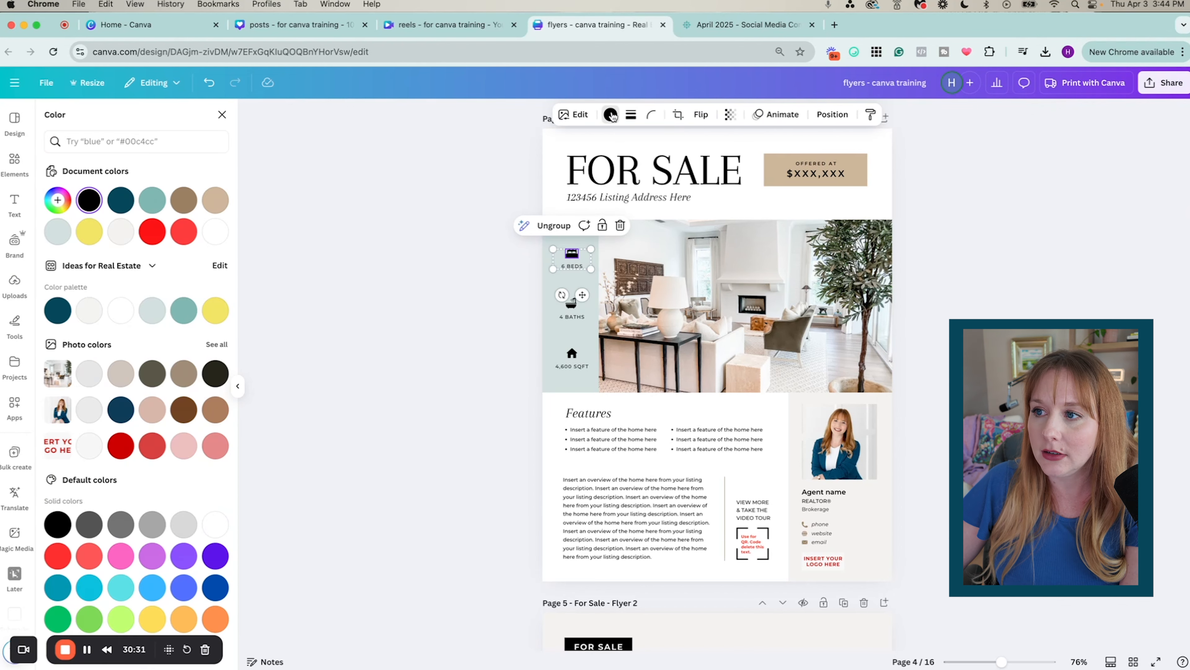
click(58, 310)
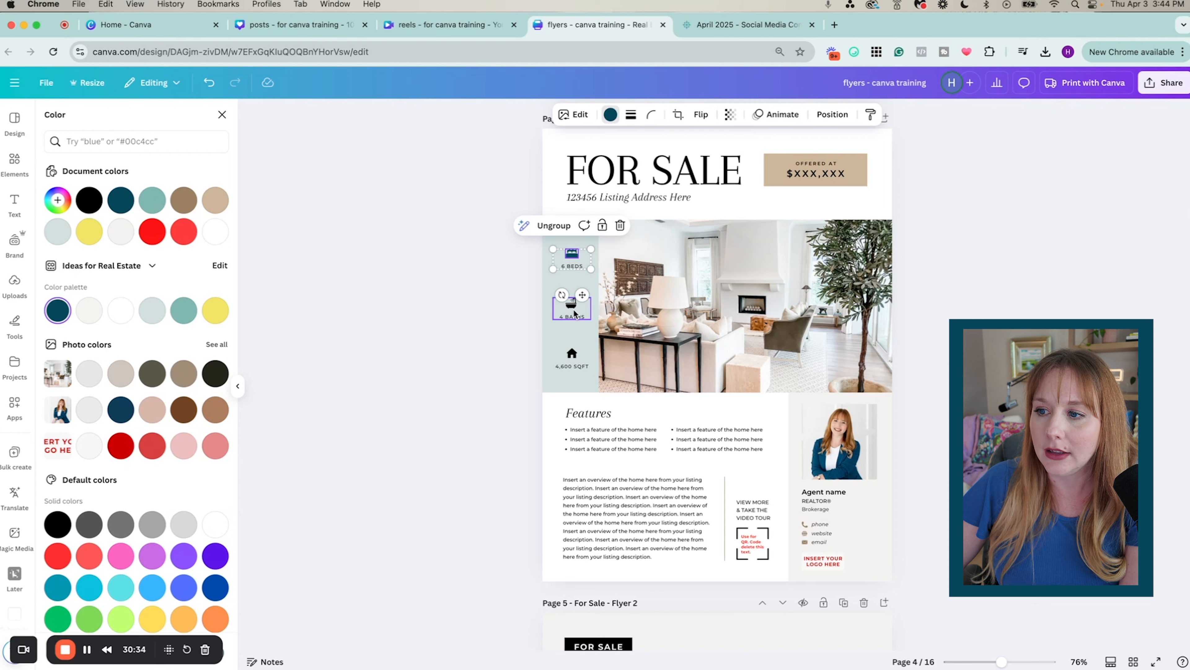
click(573, 309)
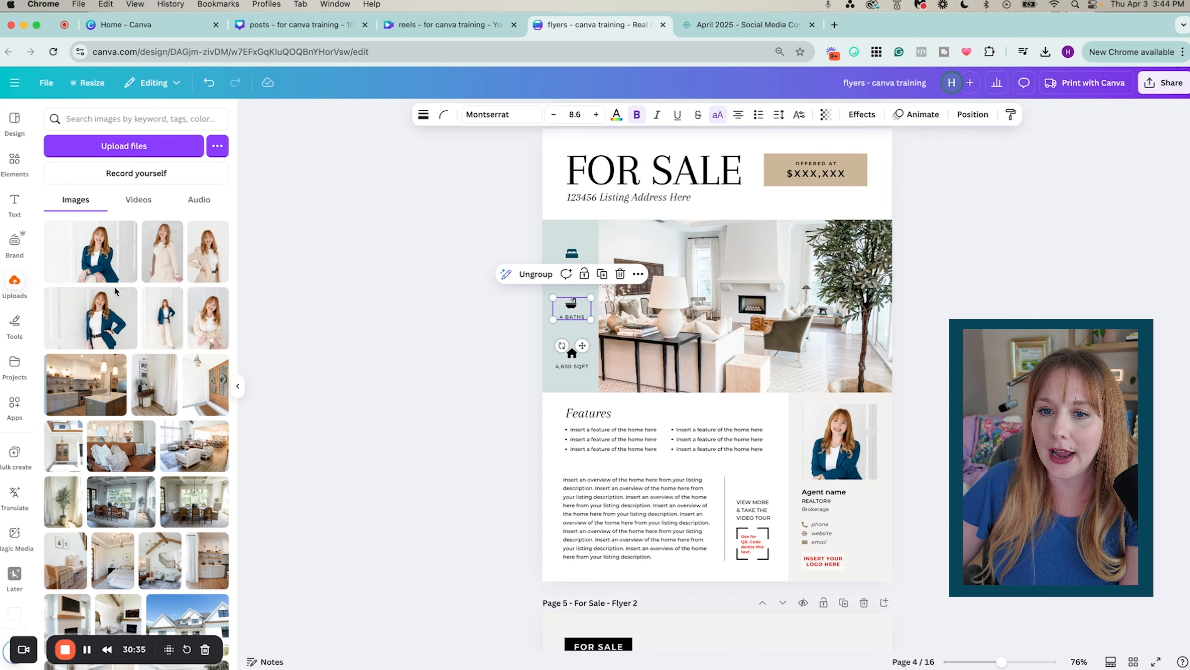
click(487, 309)
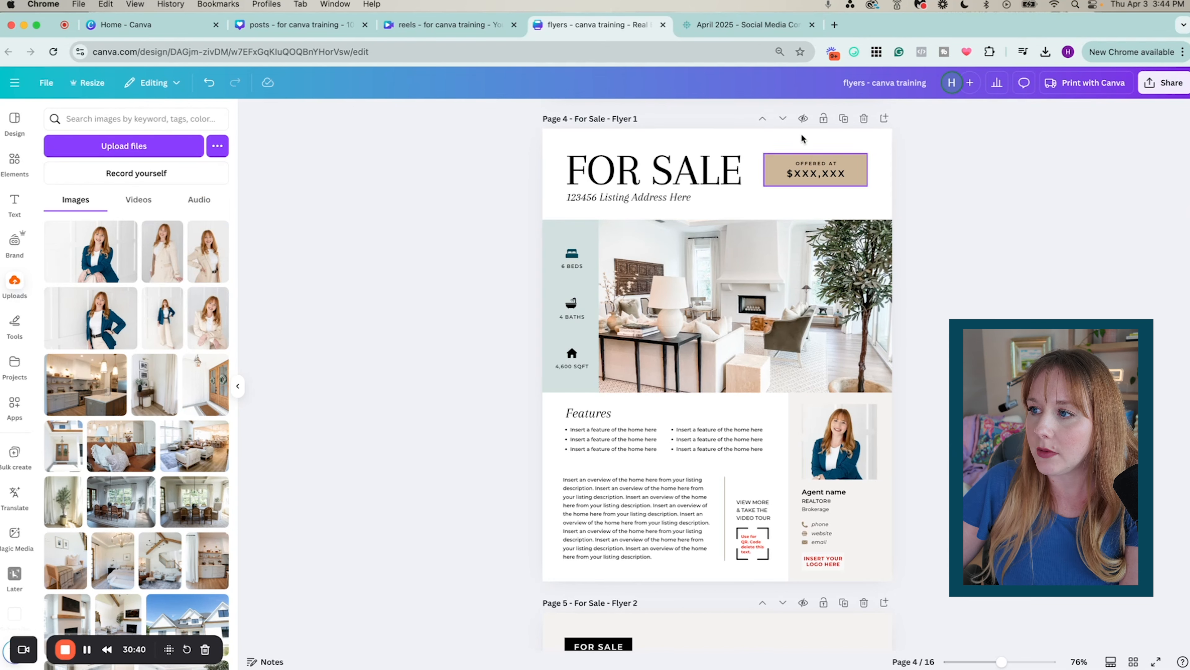
Fill the OFFERED AT price box with the yellow of the Ideas for Real Estate palette and deselect it
click(805, 161)
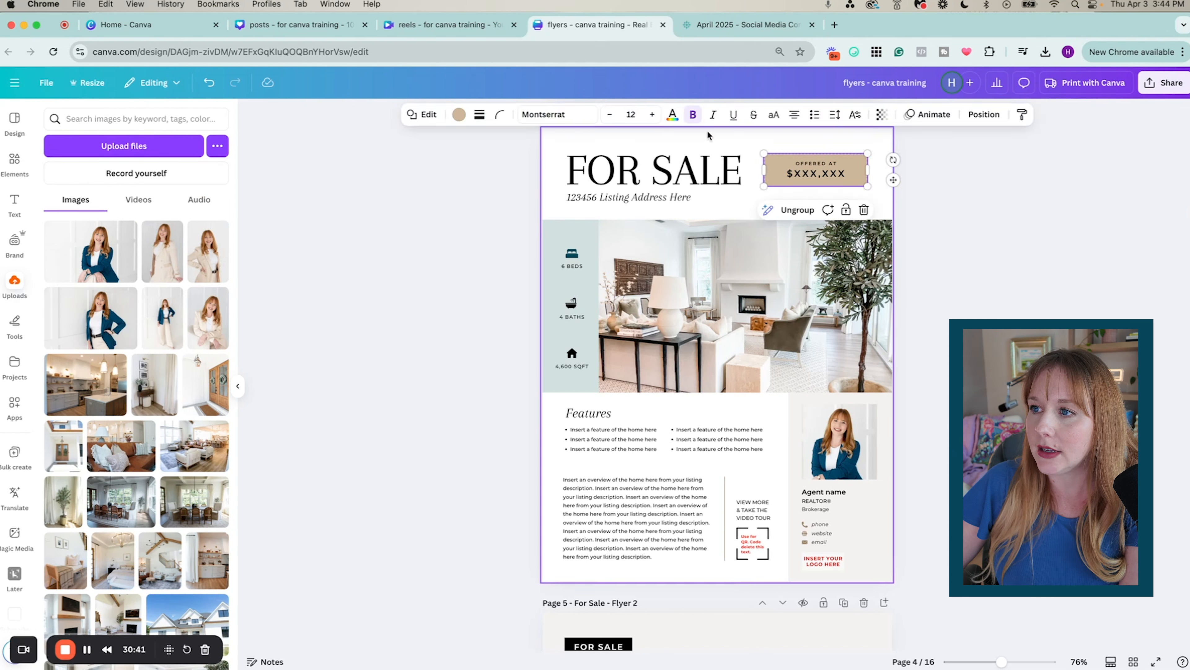
click(460, 115)
click(215, 342)
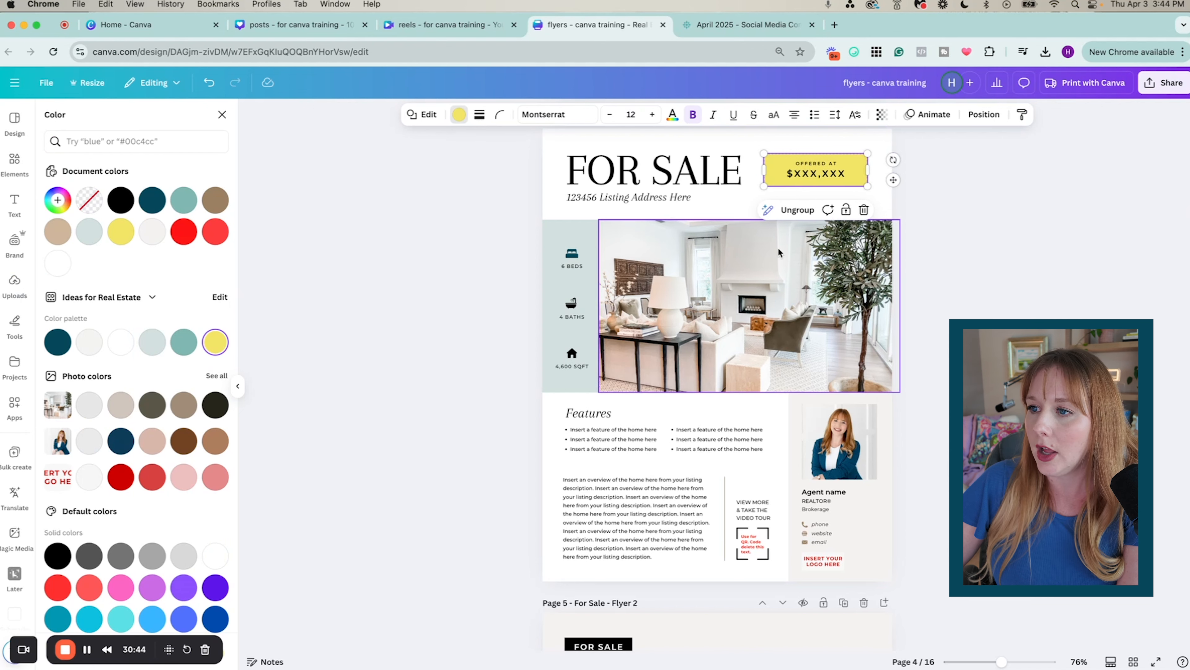
key(Escape)
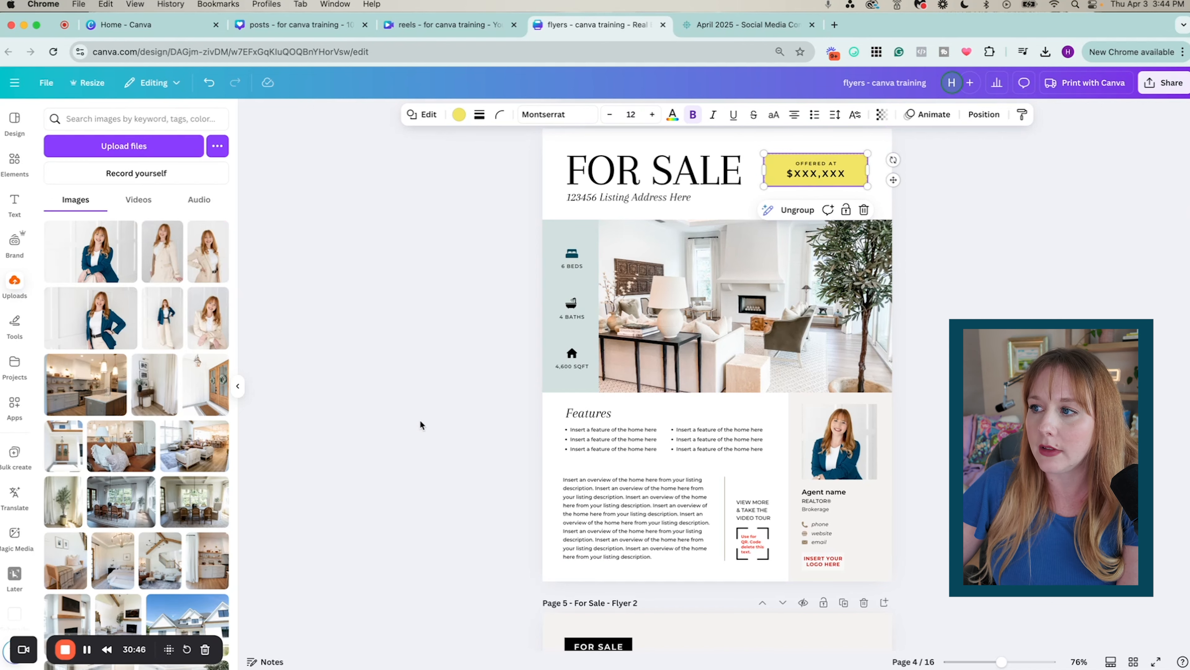
click(491, 442)
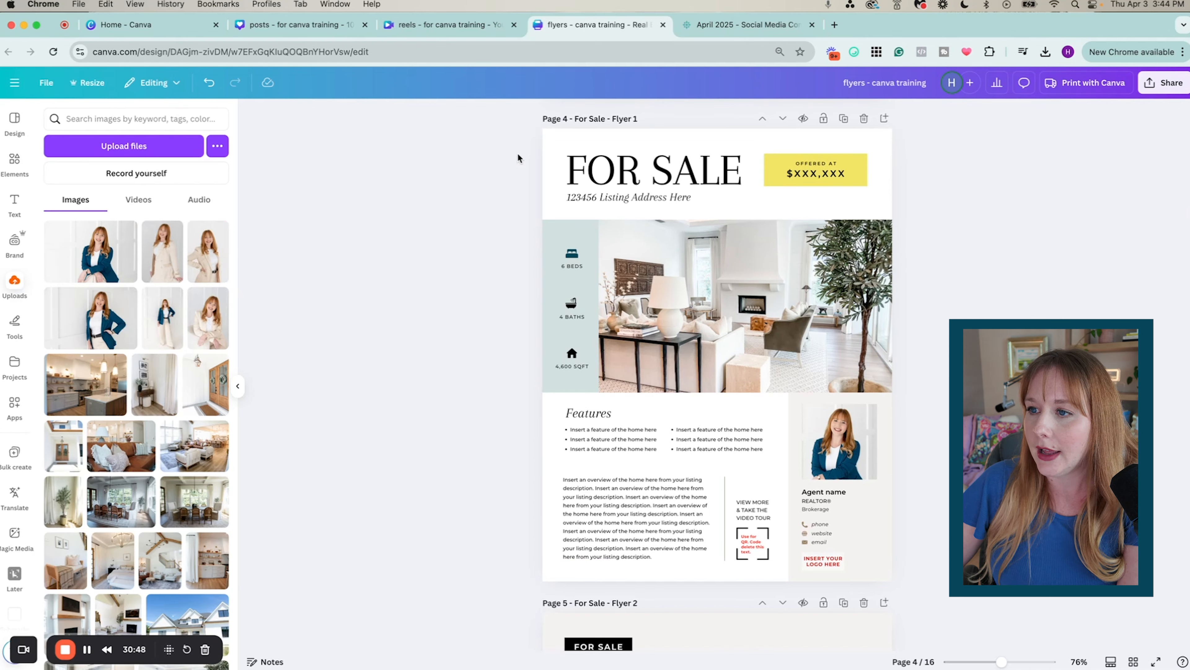
Set the color of all text on the For Sale - Flyer 1 page to the brand palette's dark teal
drag(552, 168, 871, 561)
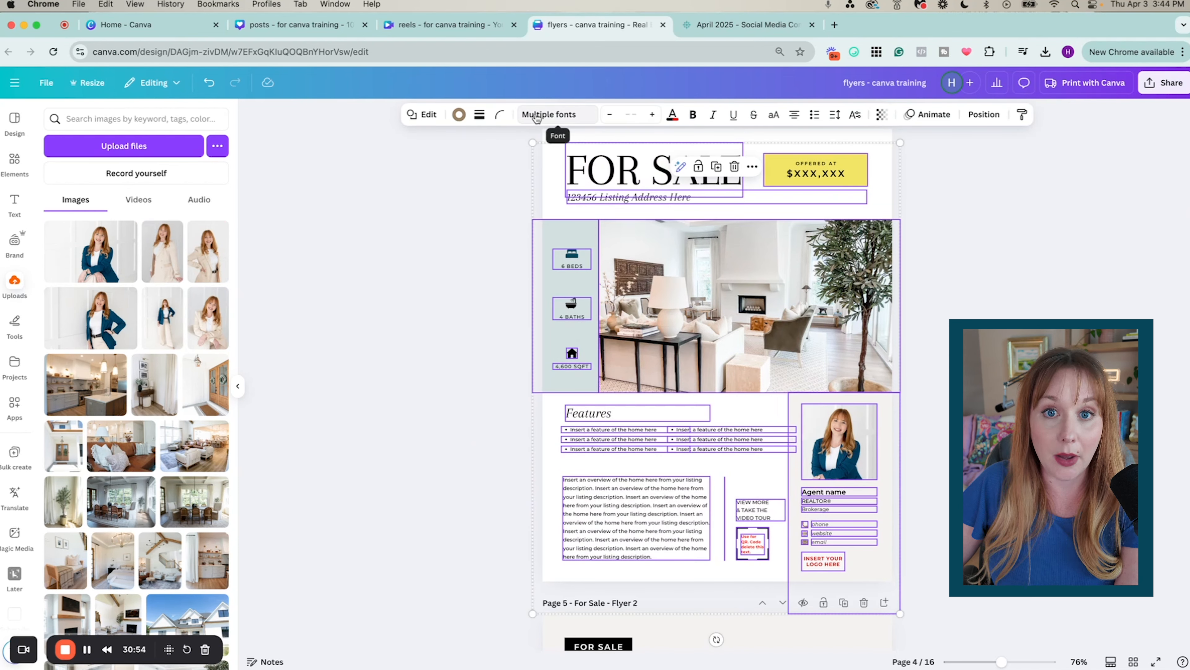
click(673, 114)
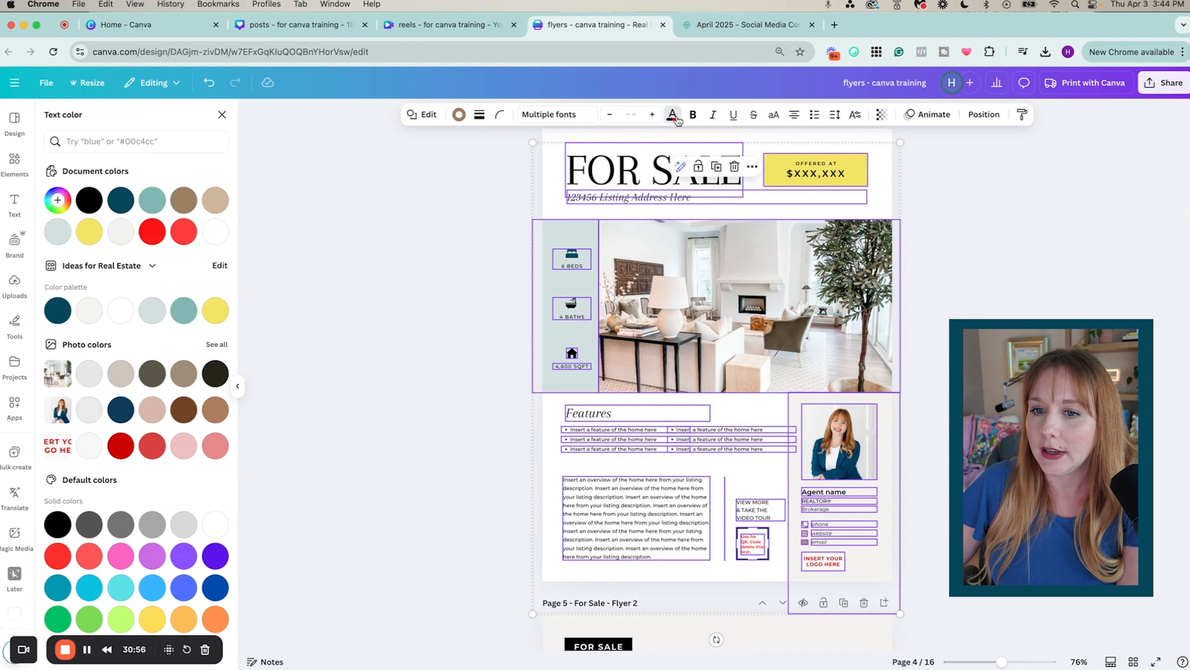
click(56, 310)
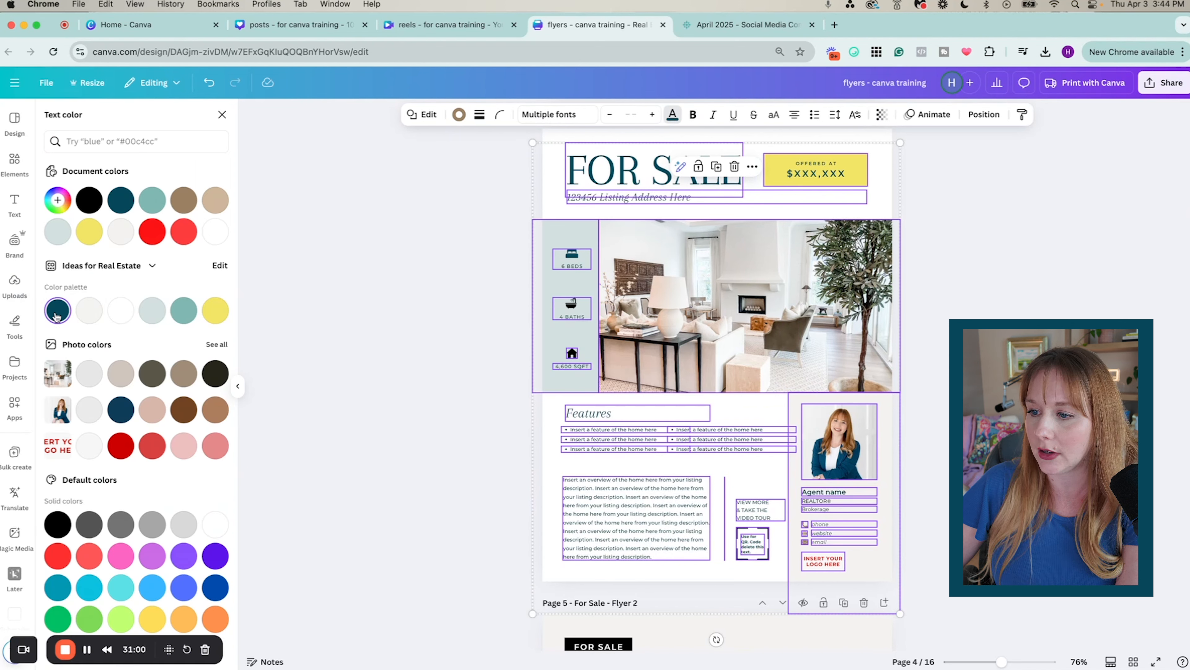
click(414, 312)
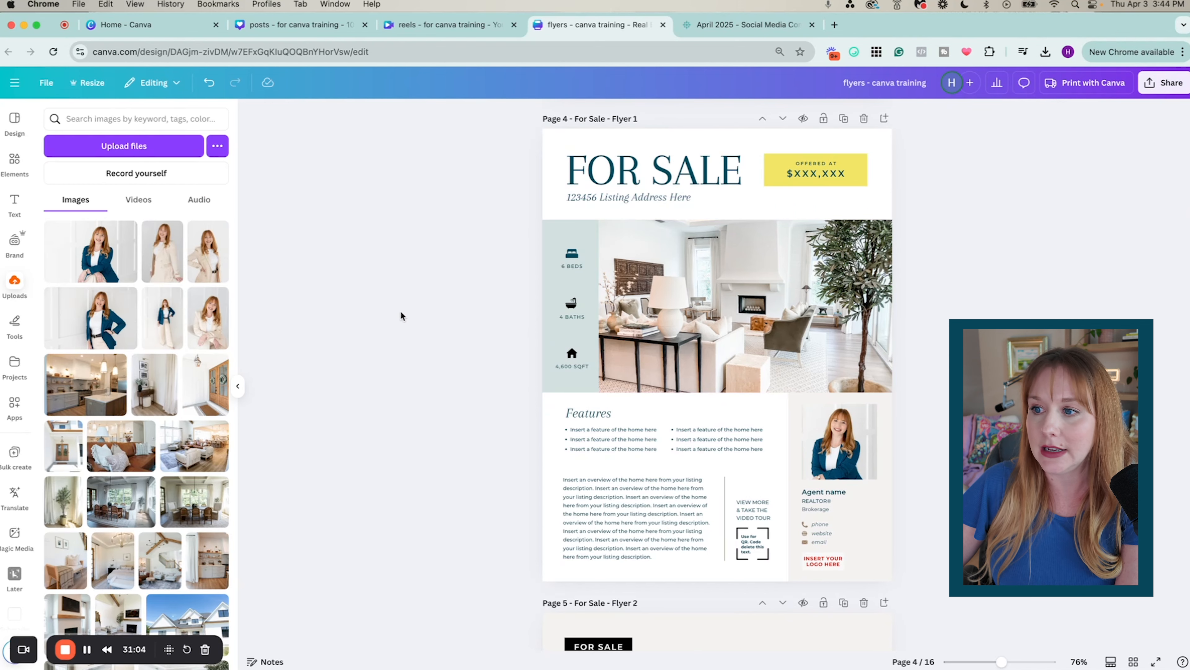
Recolor the bathtub and house icons beside the photo to the brand palette's dark teal
click(571, 305)
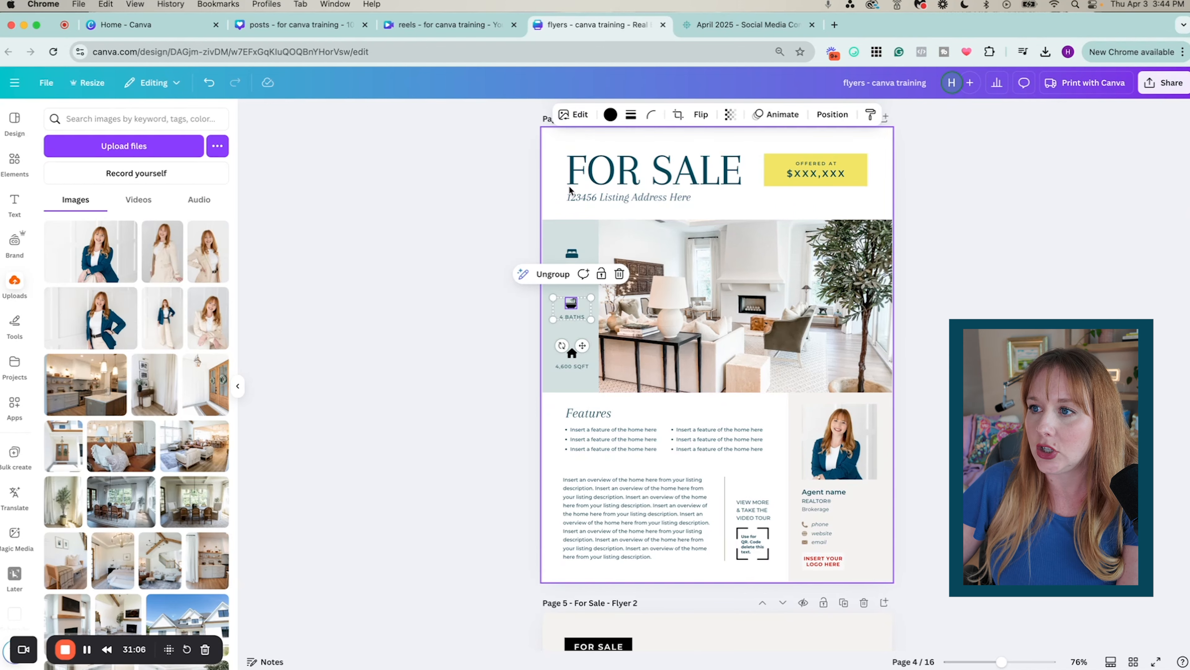
click(610, 115)
click(57, 310)
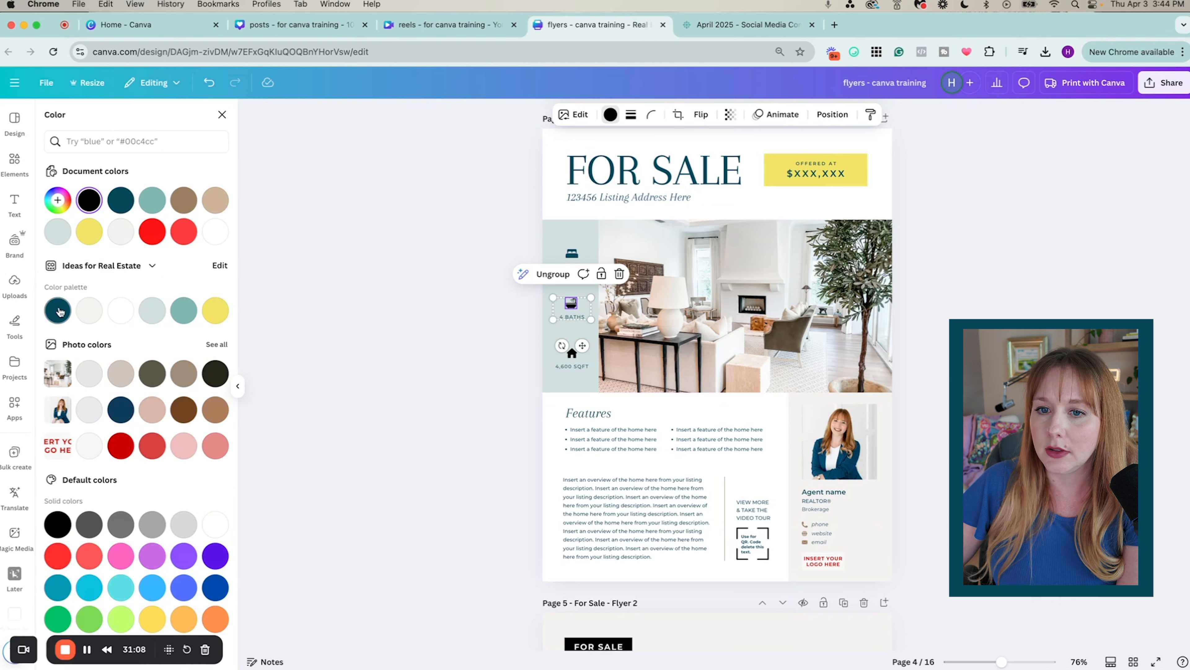
click(569, 354)
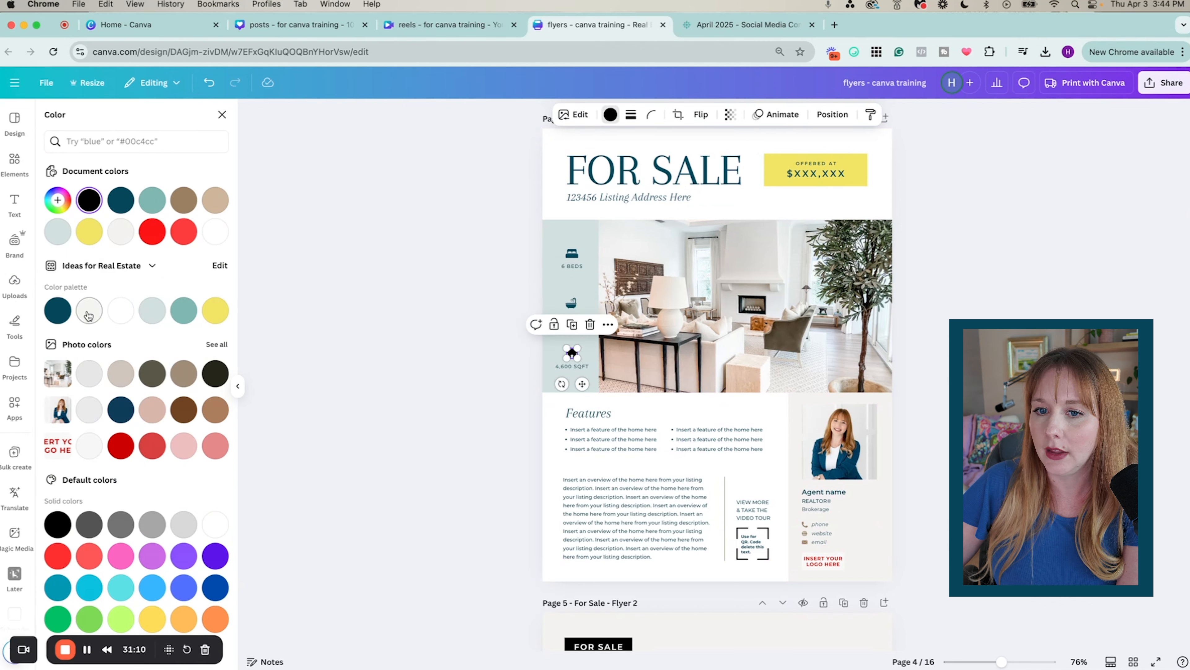
click(57, 310)
Fill the agent info panel's background with the off-white of the Ideas for Real Estate palette
click(879, 523)
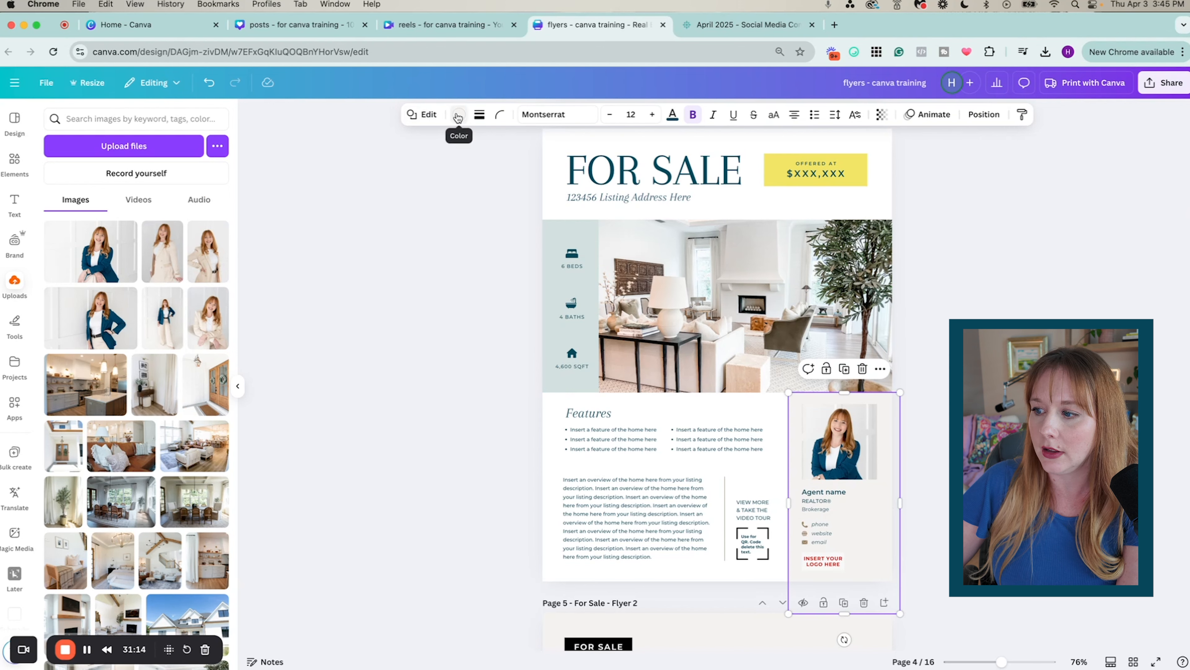
click(459, 114)
click(89, 348)
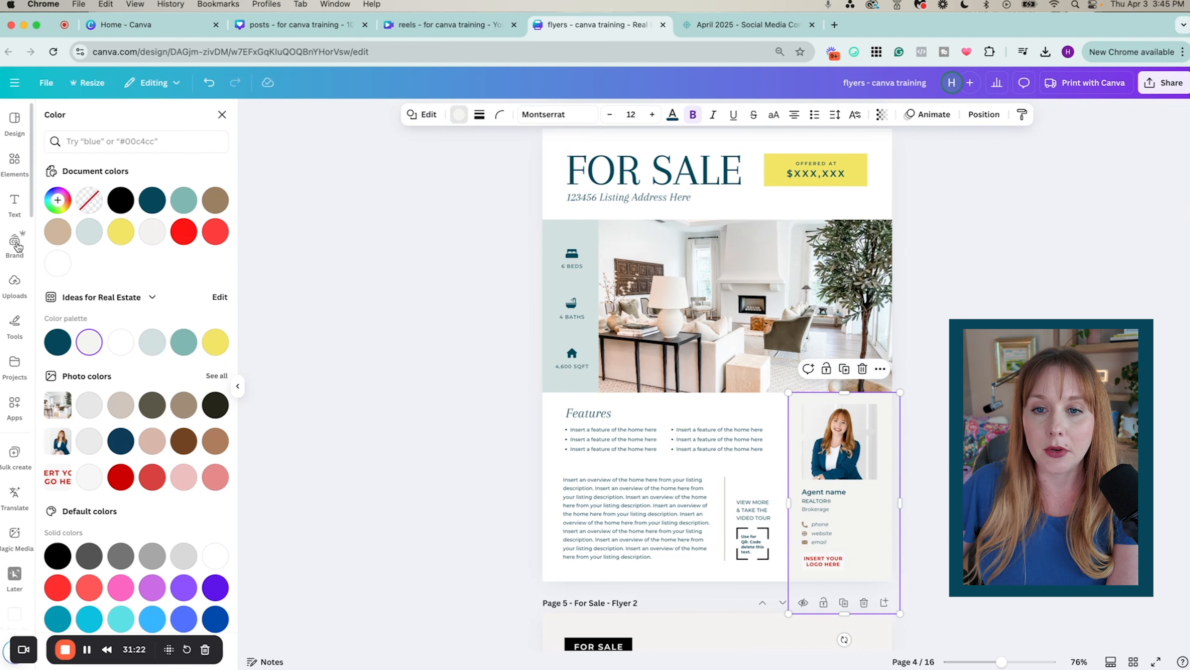
Search the uploaded images for "ideas for real estate"
click(15, 283)
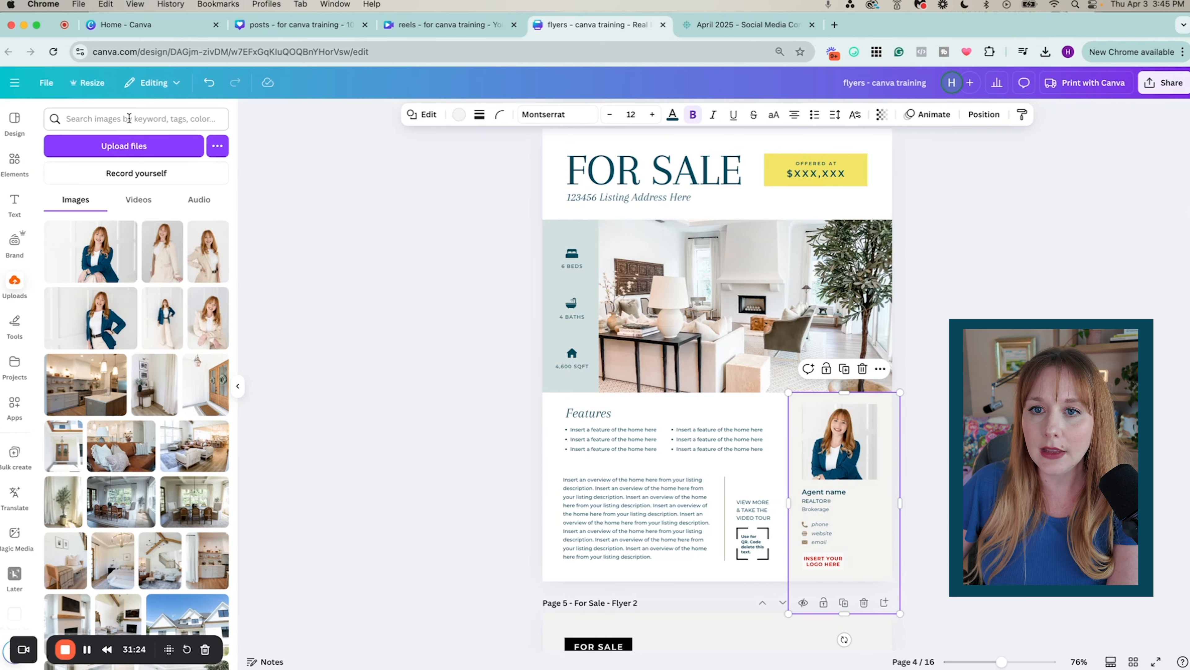
click(129, 119)
text(ideas for real es)
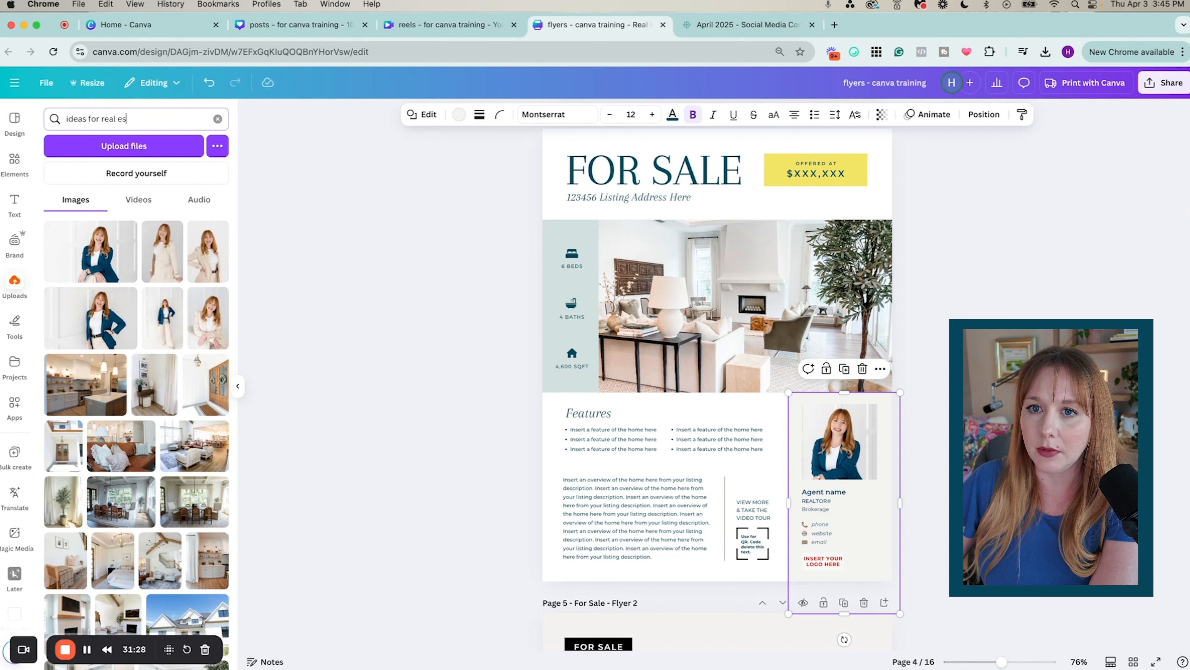
key(Return)
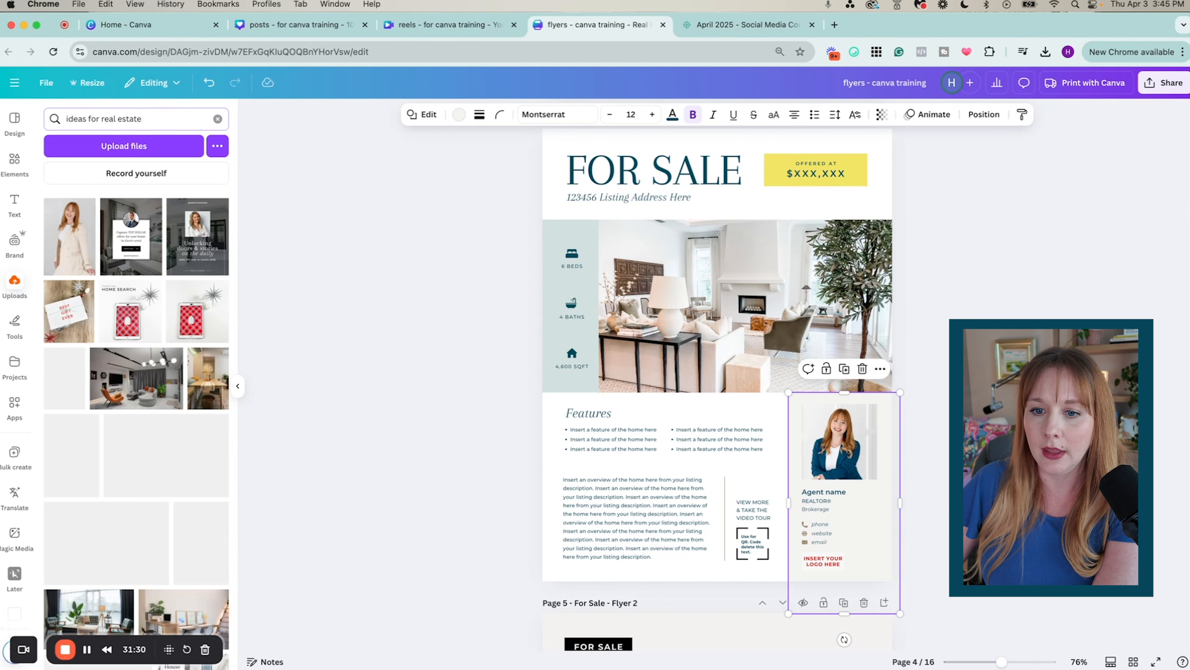
Replace the logo placeholder in the agent panel with the brand logo Text_Ideas-01-large.png and widen its frame slightly to show the whole logo
click(15, 244)
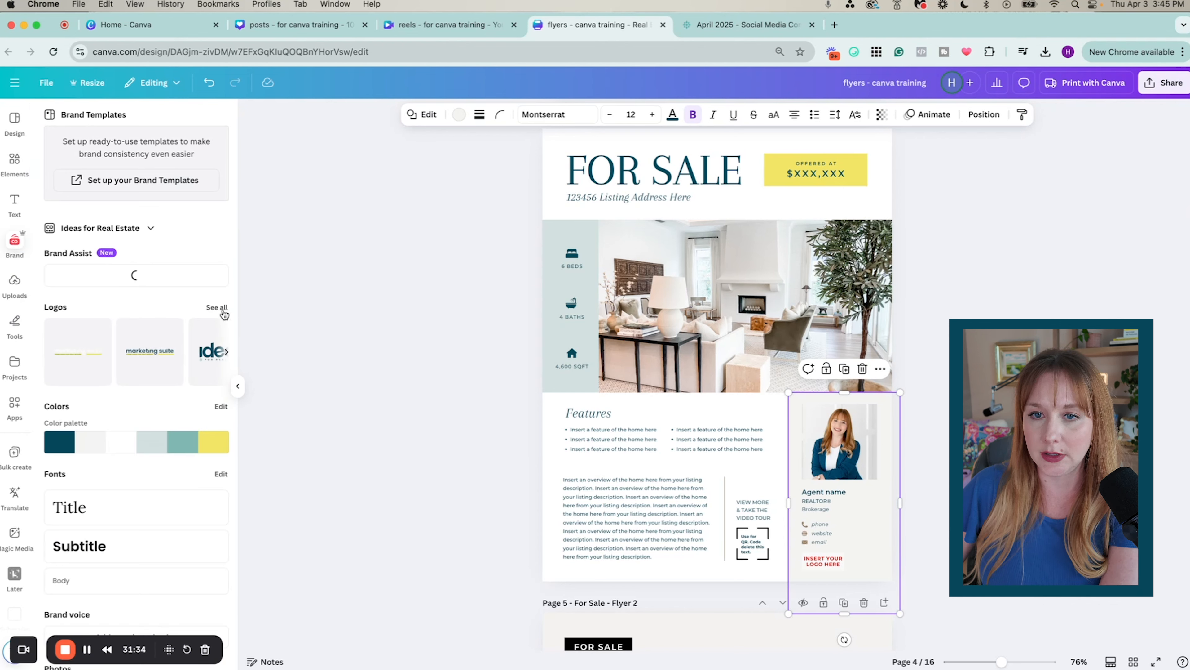
click(220, 308)
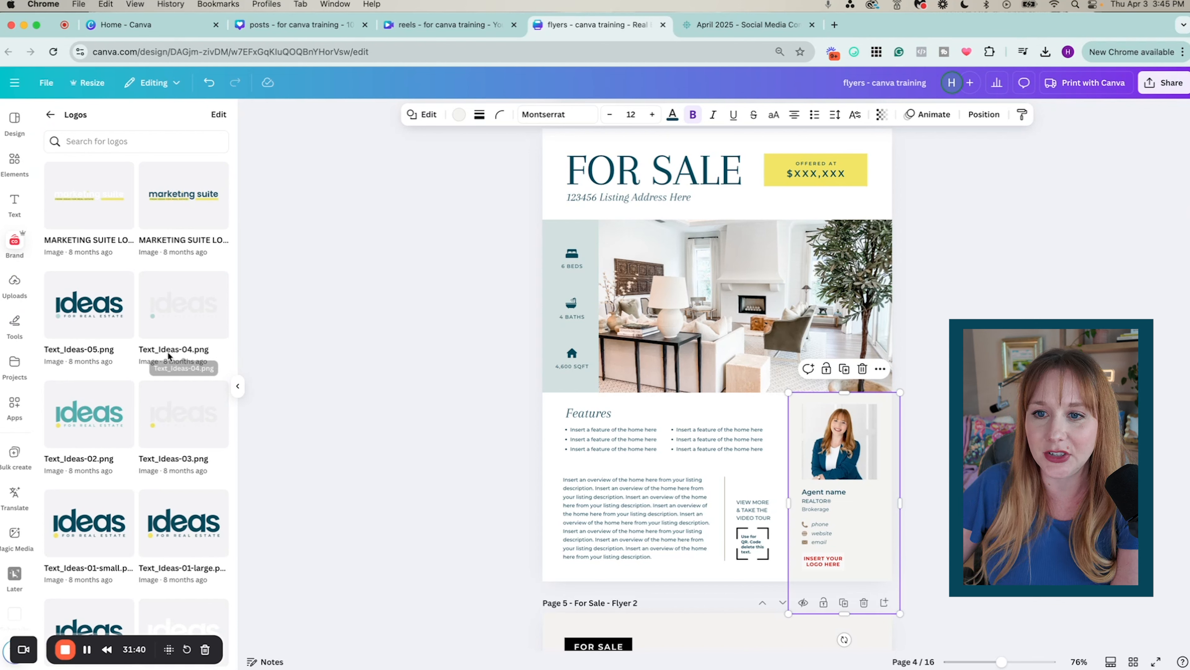
drag(177, 523, 820, 567)
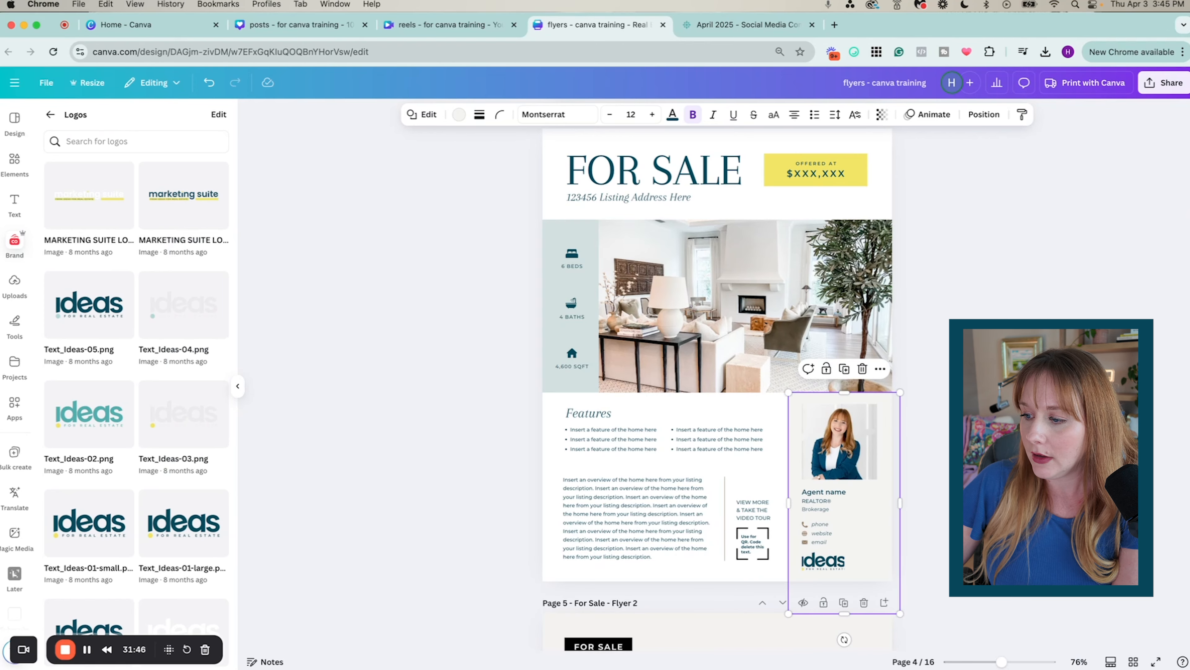
click(836, 566)
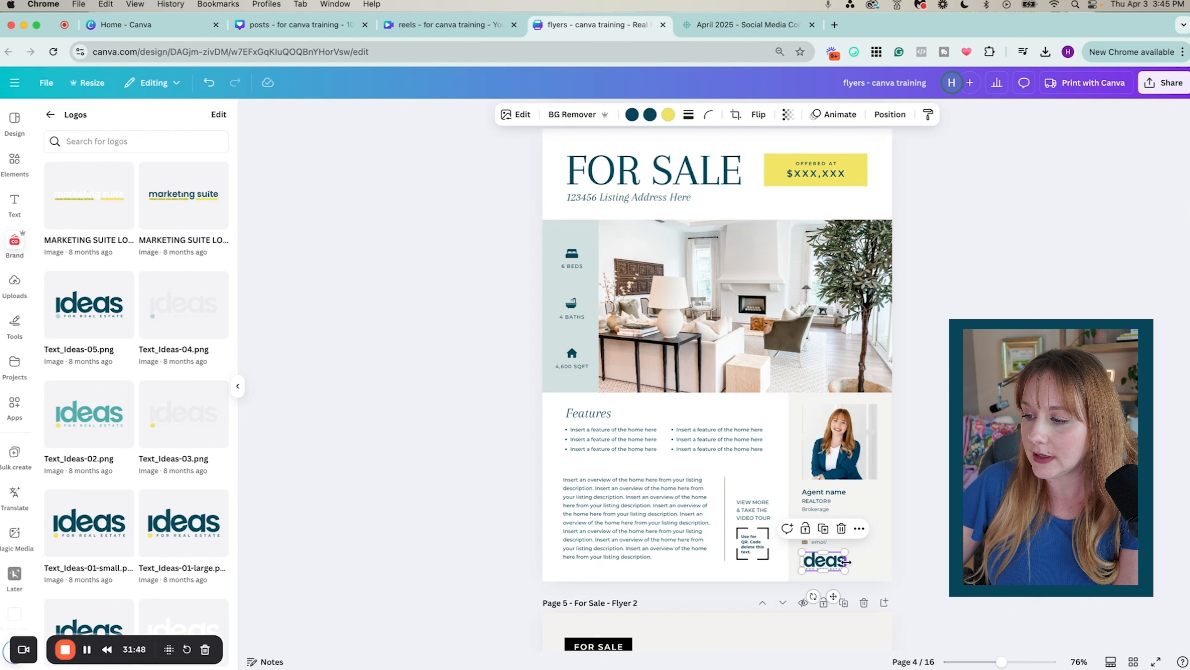
drag(852, 562, 857, 563)
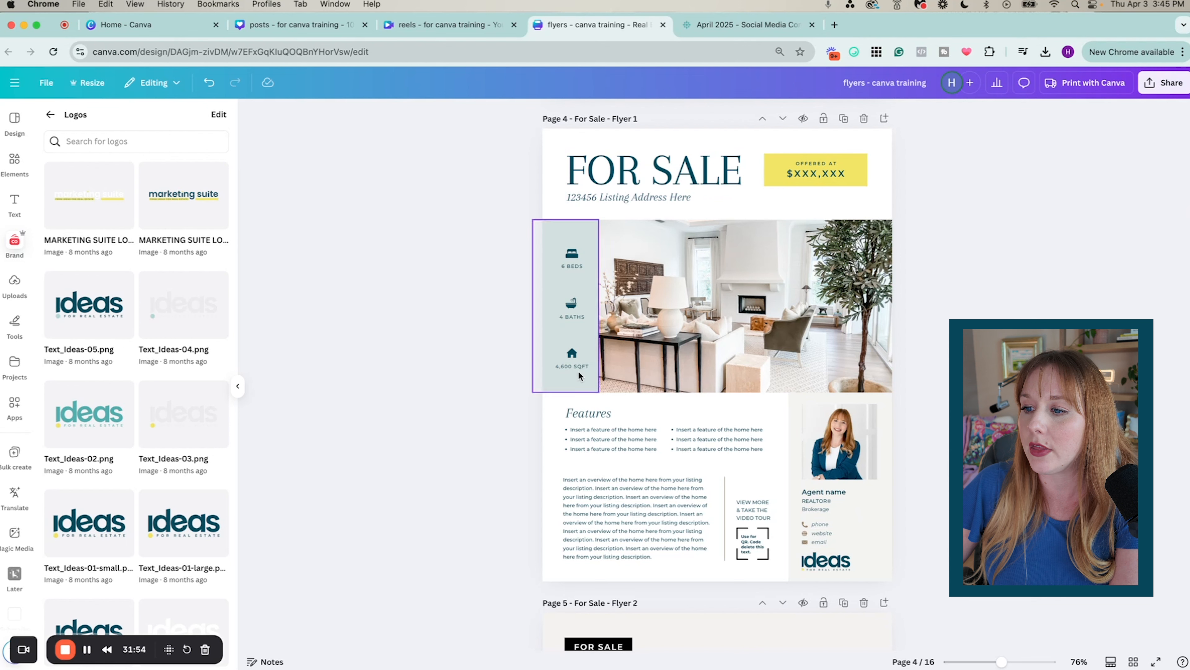
Change the listing address font to Lora and replace Arapey with Lora across the whole design
click(583, 508)
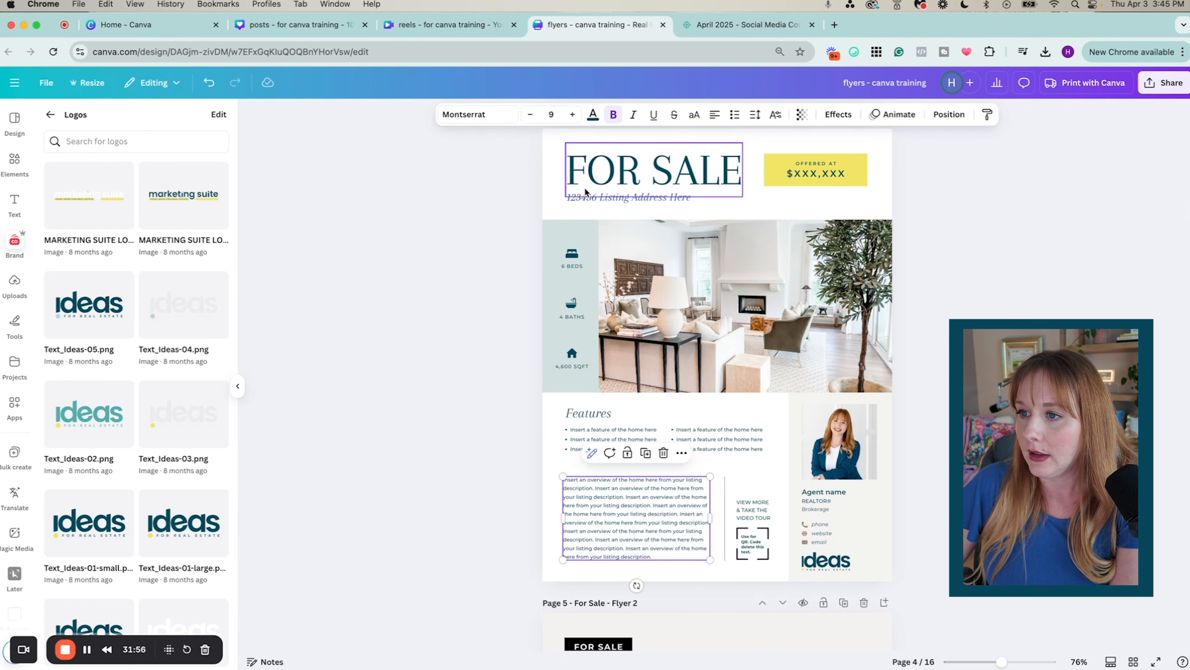
click(590, 197)
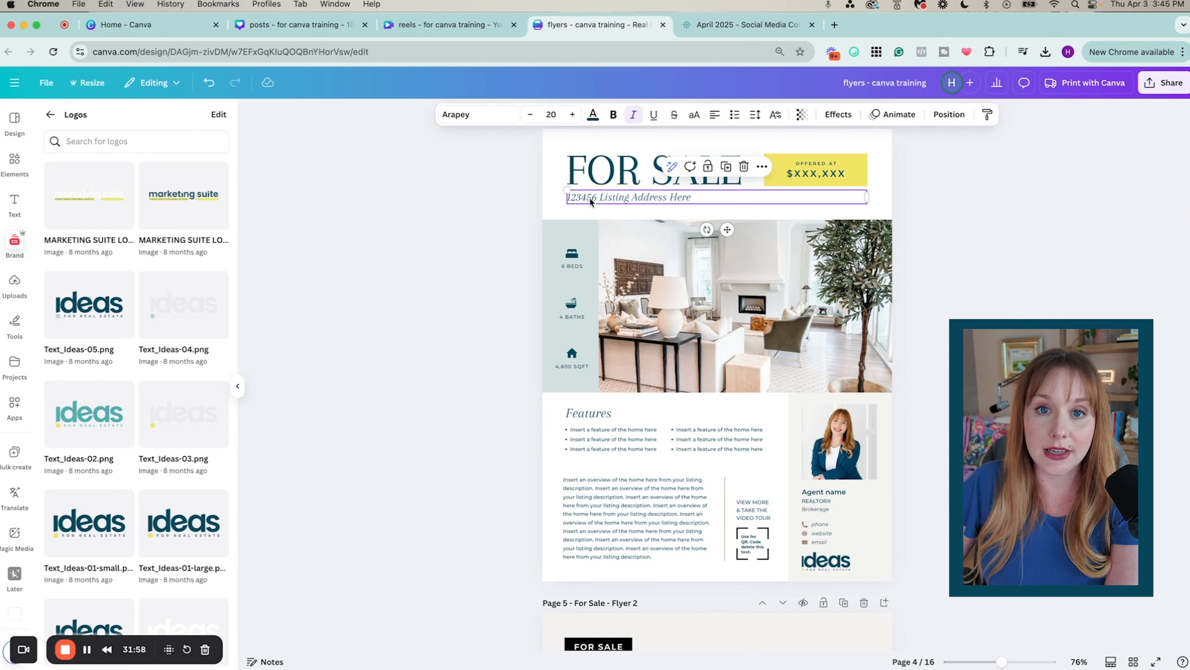
click(470, 120)
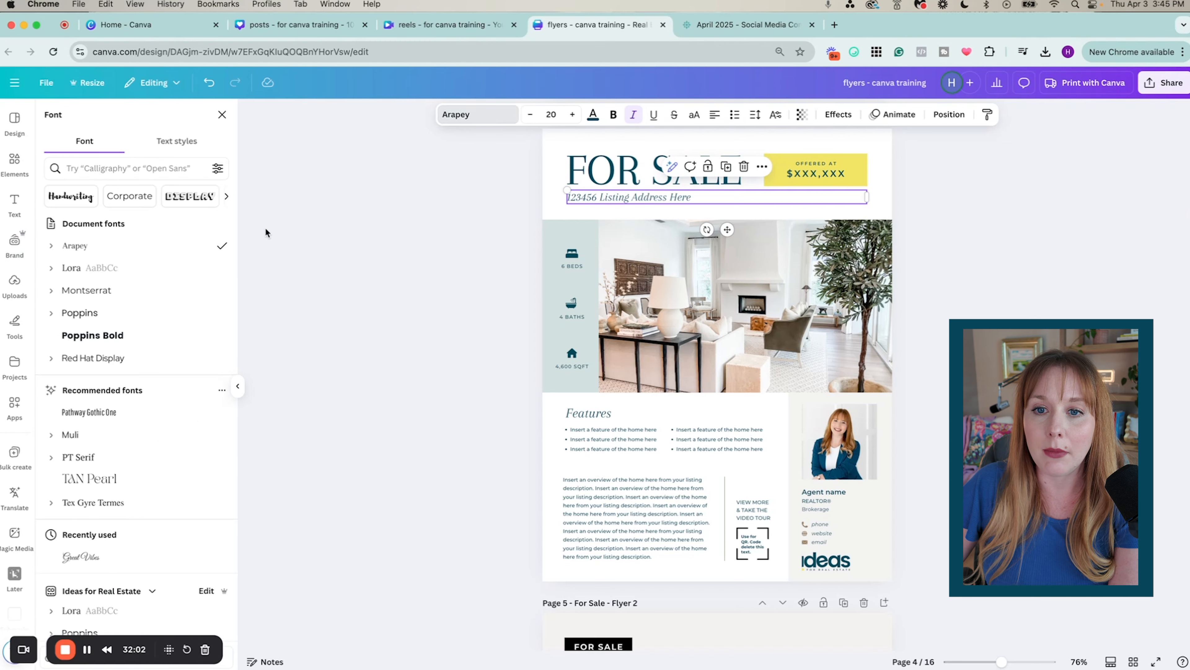
click(183, 265)
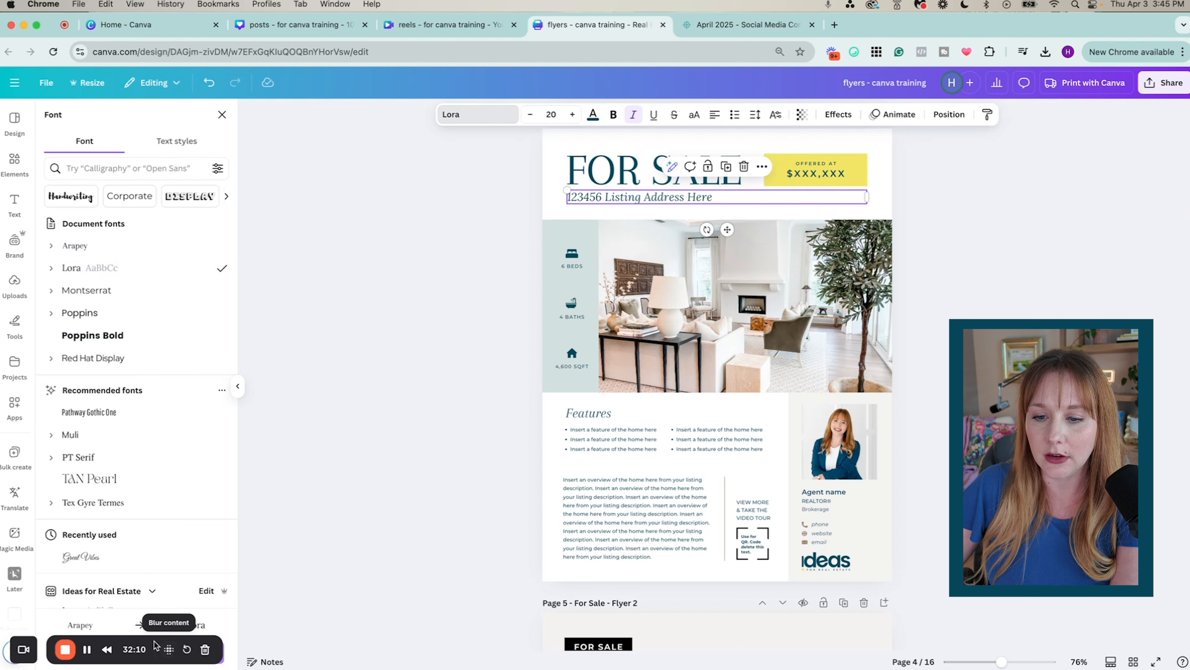
drag(156, 646, 394, 490)
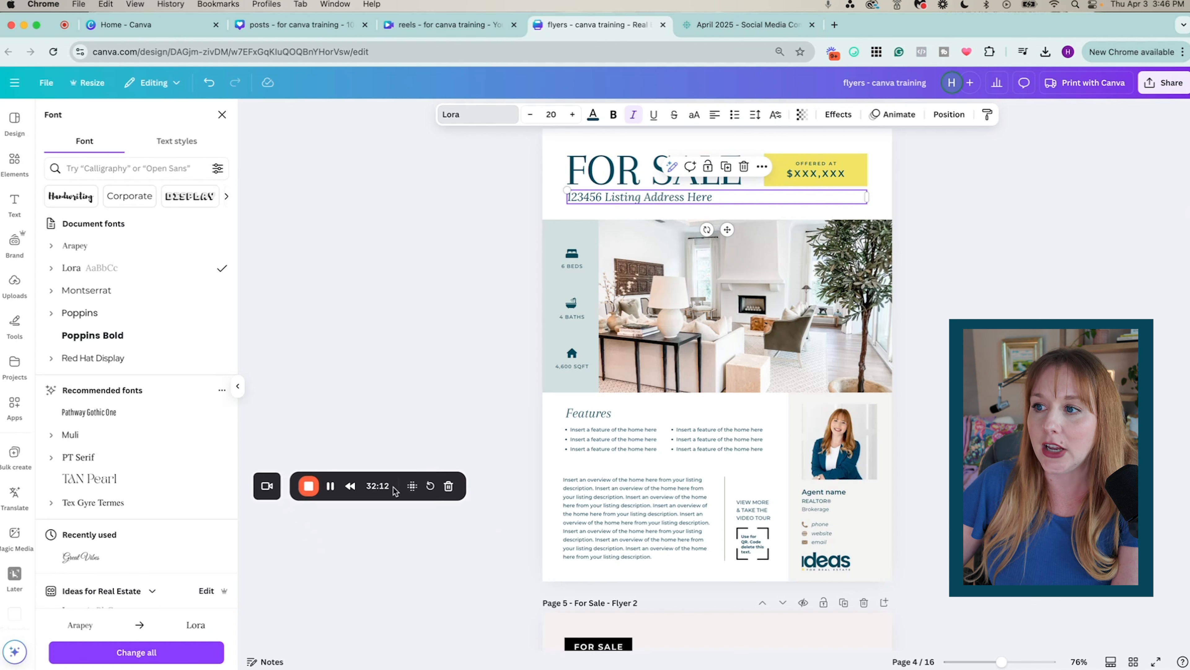
click(141, 654)
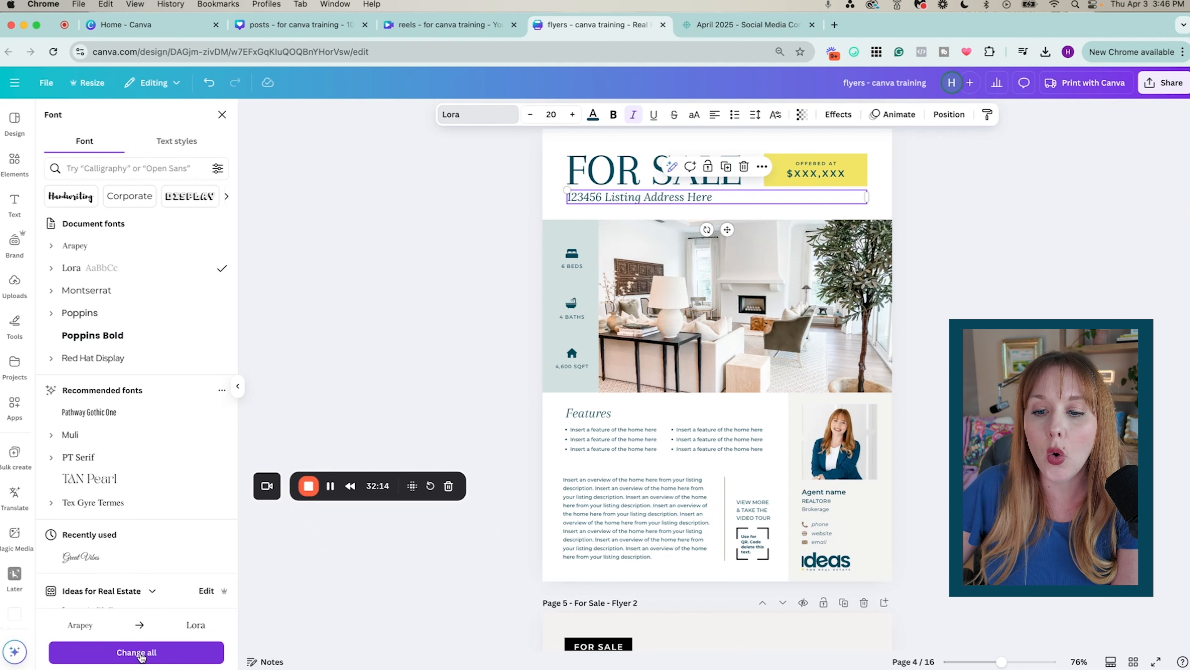
click(141, 653)
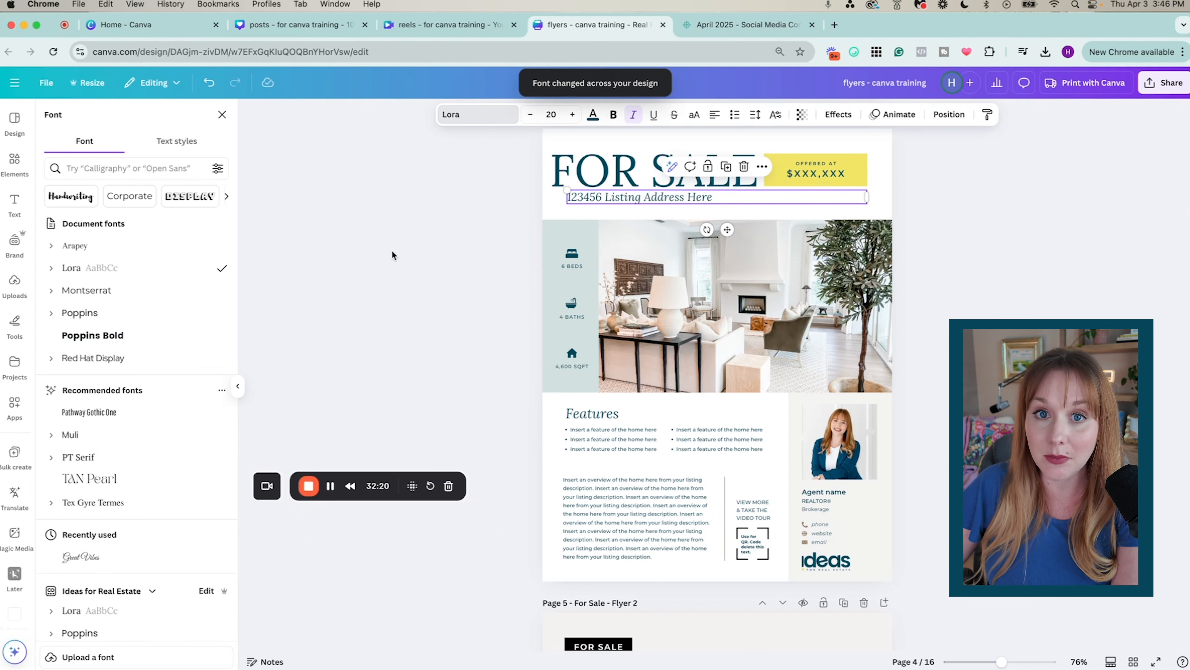
Shrink the FOR SALE heading to font size 66.4, aligning its left edge with the listing address and leaving space before the price box
click(584, 181)
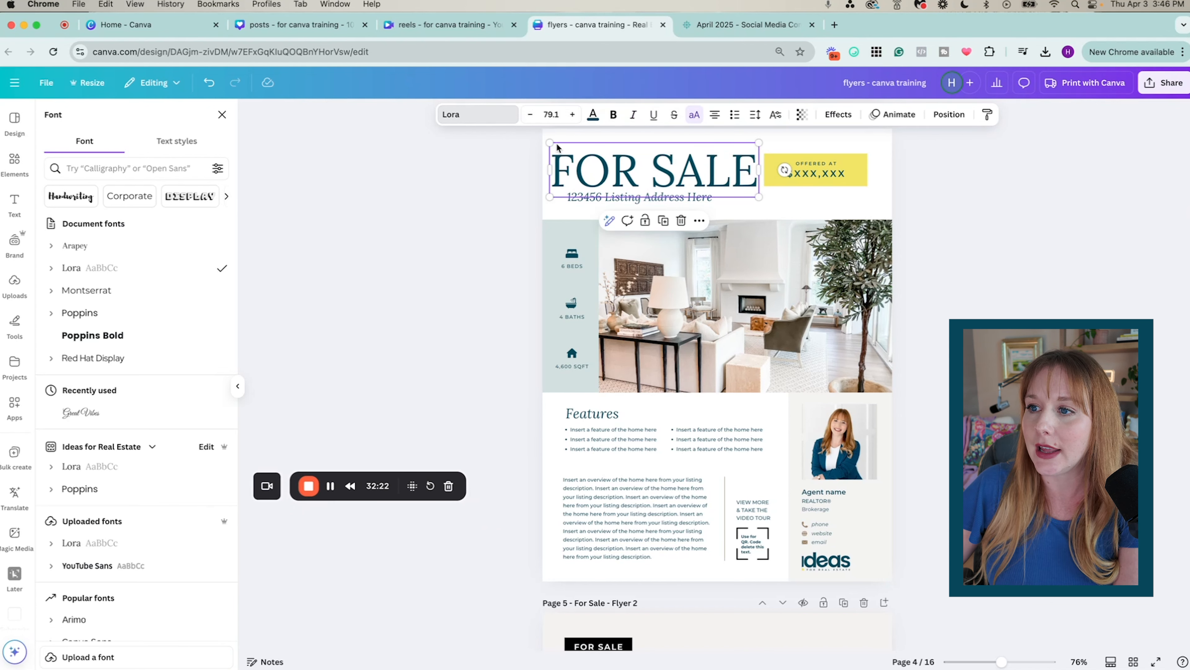
drag(550, 140, 566, 146)
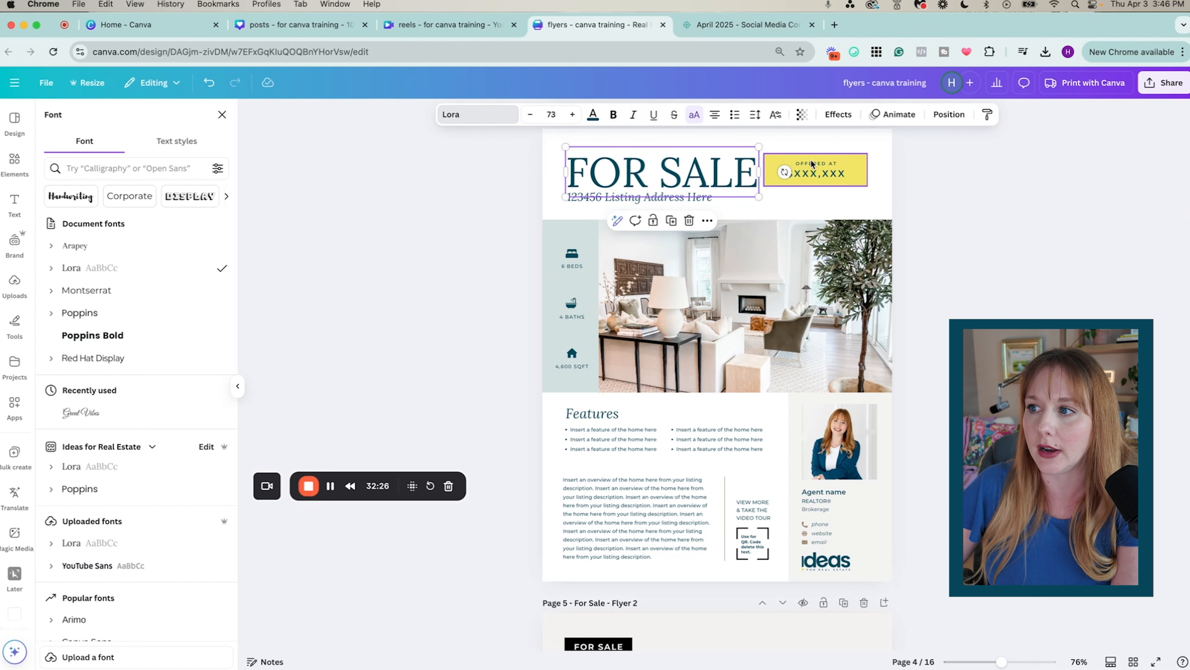
drag(759, 147, 742, 150)
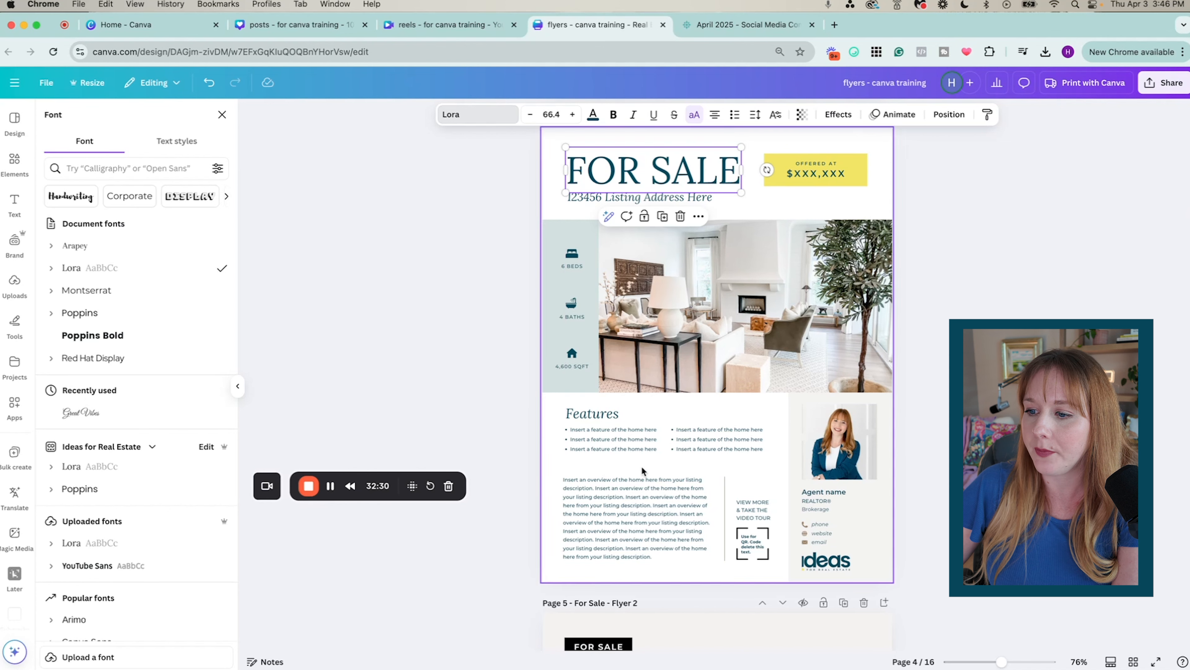
Change the listing description font to Poppins and replace Montserrat with Poppins across the whole design
click(623, 527)
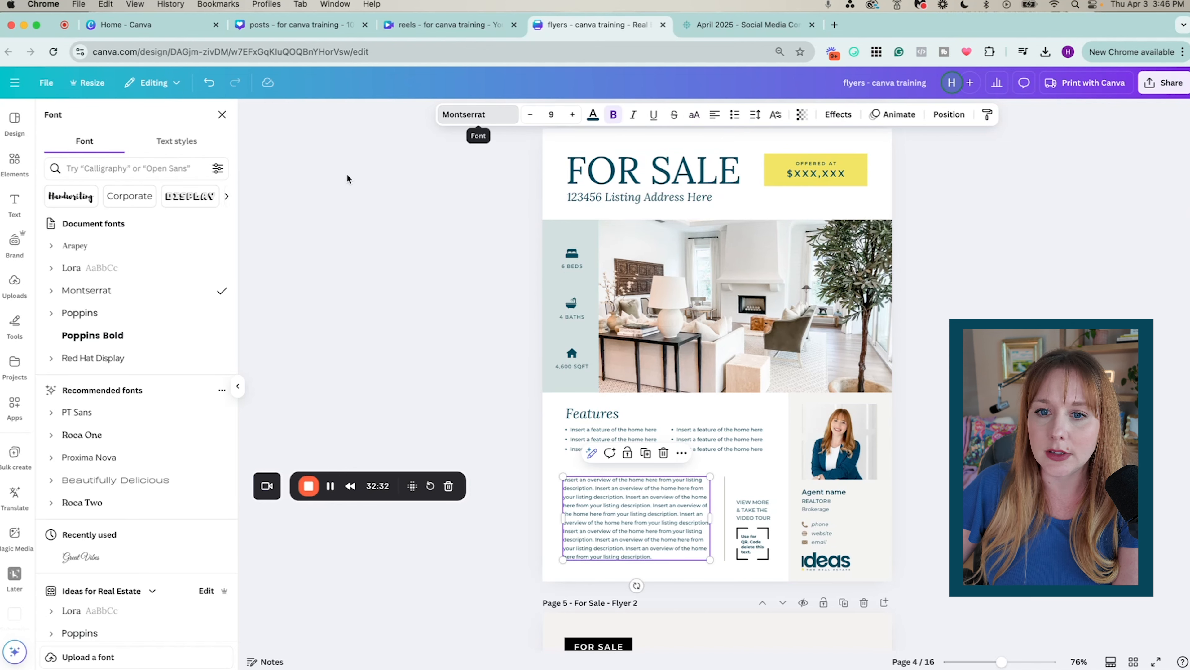
click(474, 114)
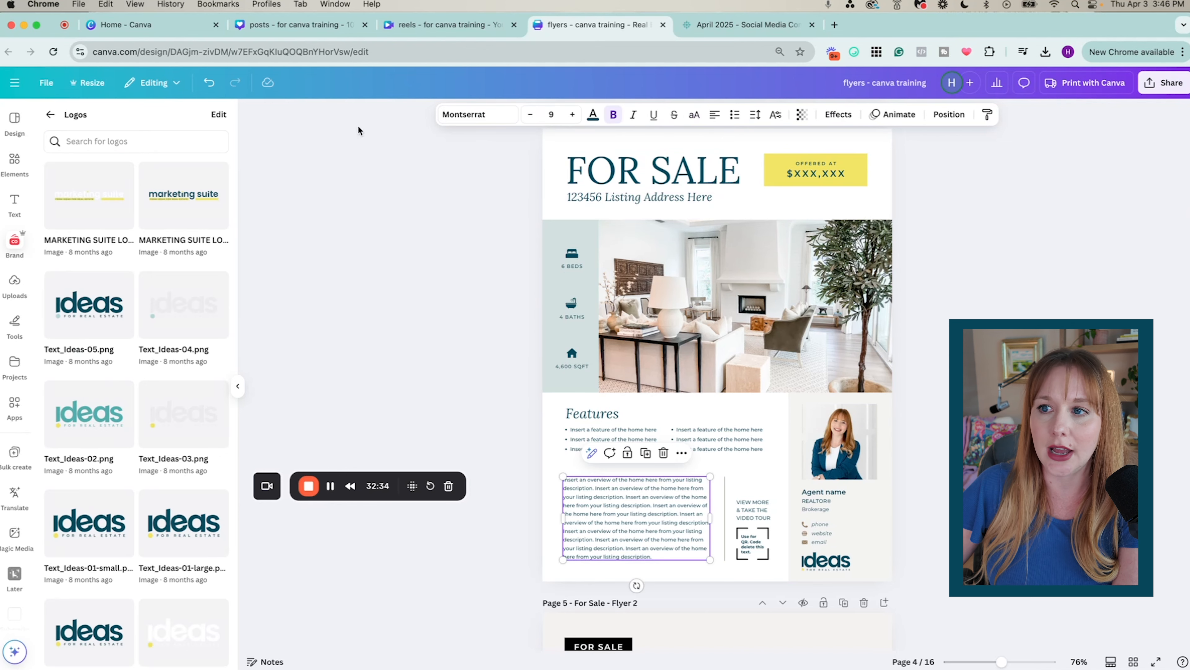
click(450, 117)
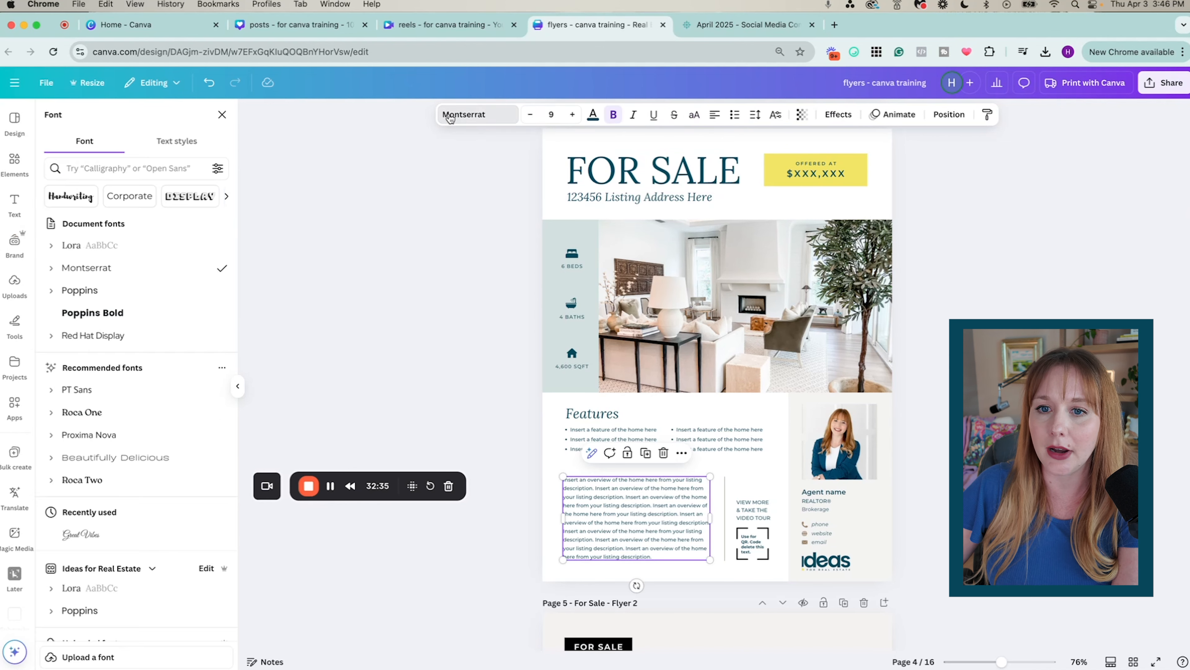
click(100, 291)
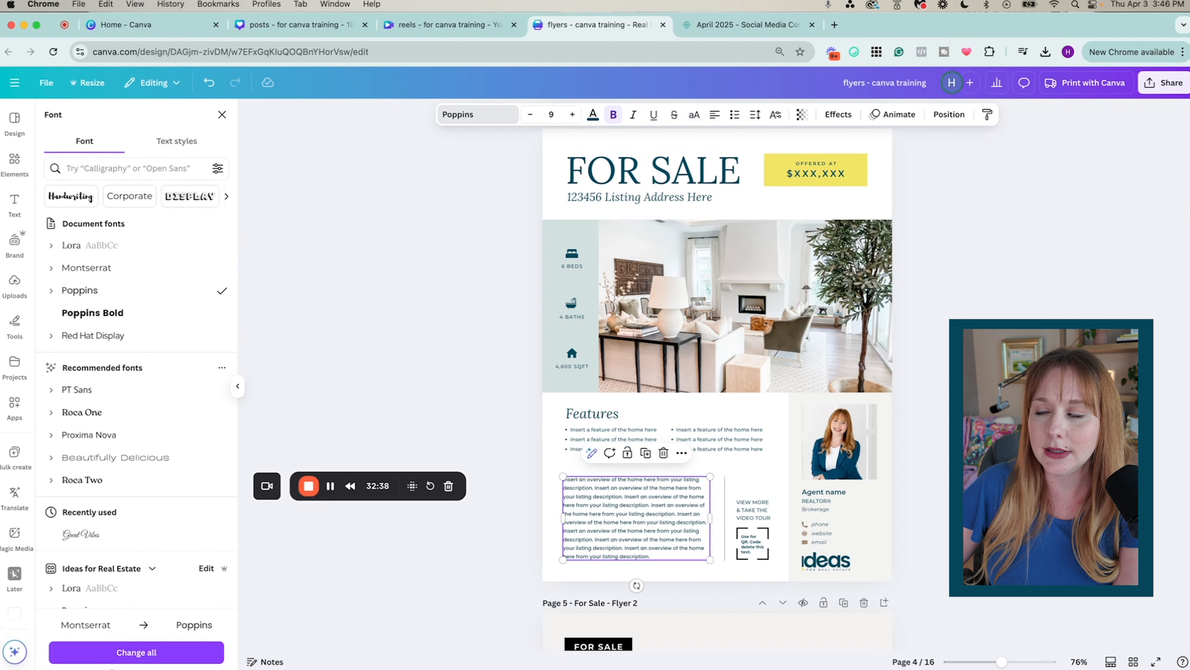
click(121, 653)
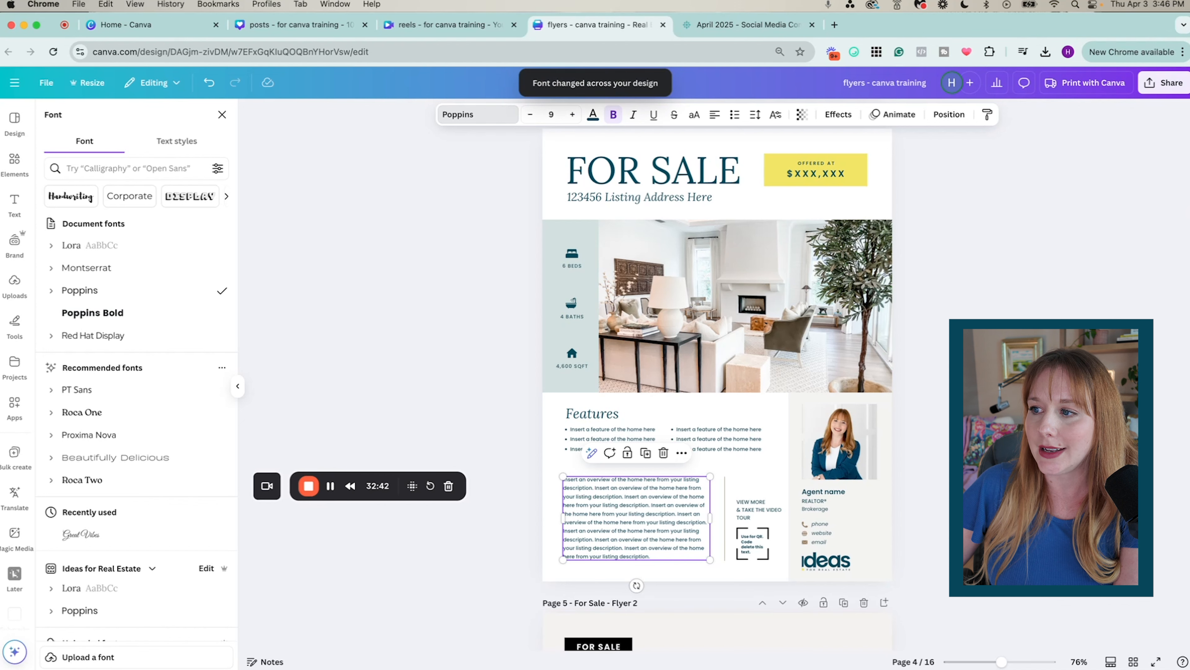
Review the restyled For Sale flyer on page 4 and the following flyer templates through page 11 to check the design-wide font changes
click(15, 242)
scroll(924, 366, down, 8)
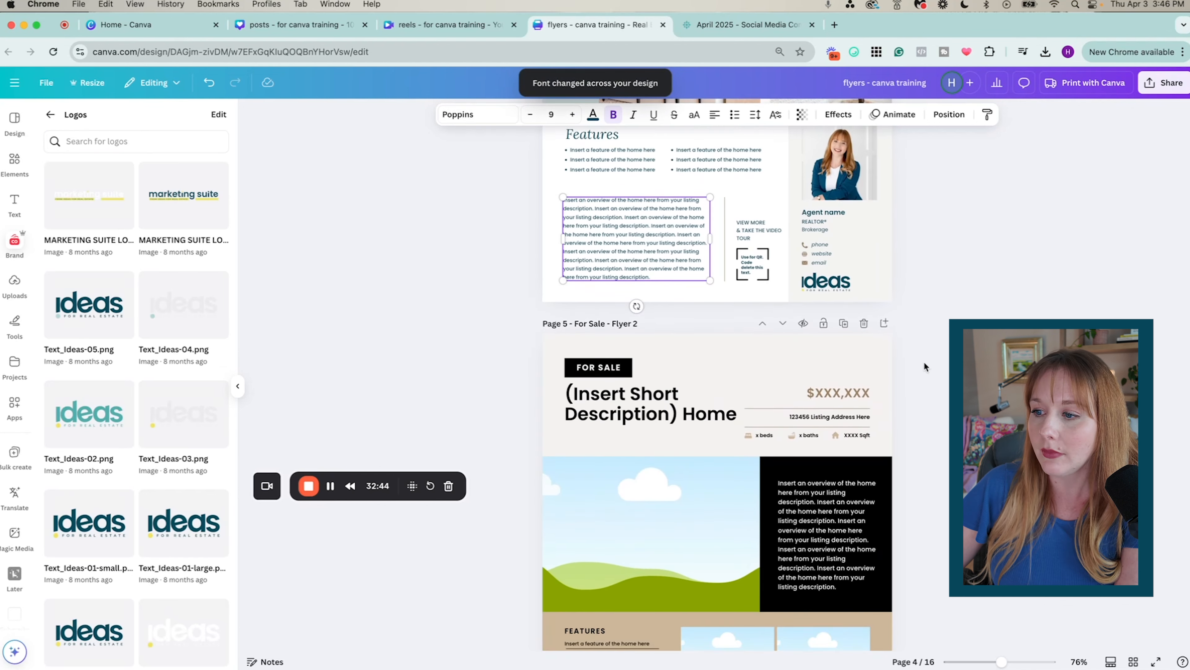
scroll(924, 365, up, 10)
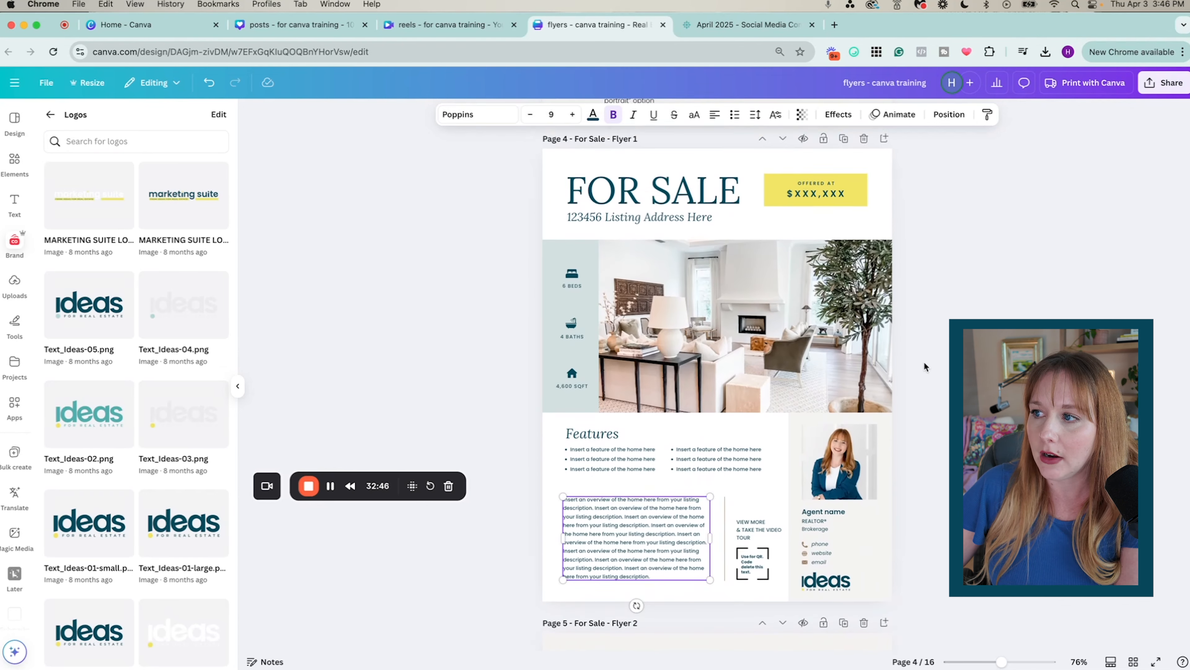
click(925, 366)
scroll(926, 367, down, 2)
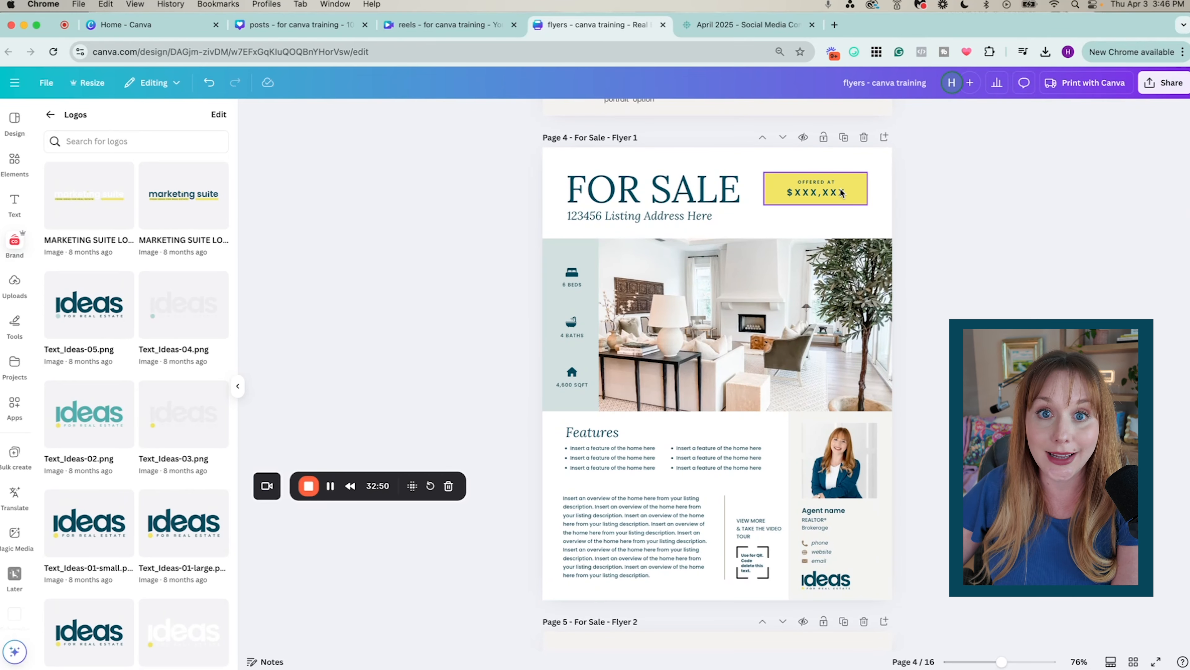
scroll(842, 192, down, 1)
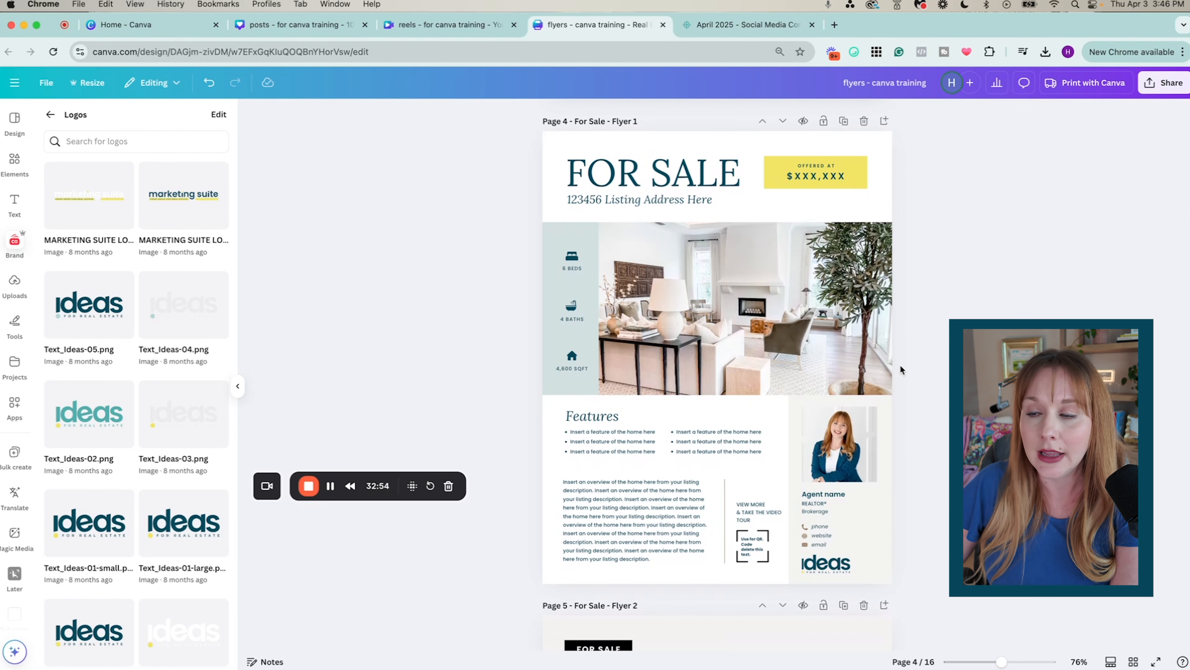
scroll(717, 375, down, 10)
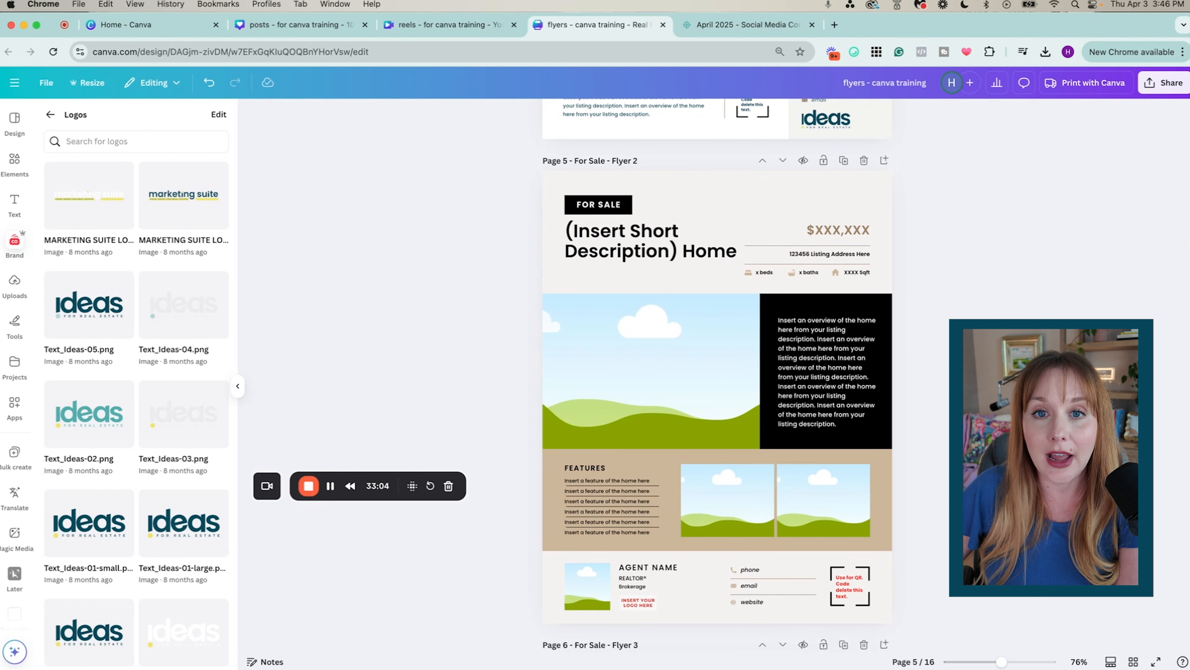
scroll(717, 375, down, 20)
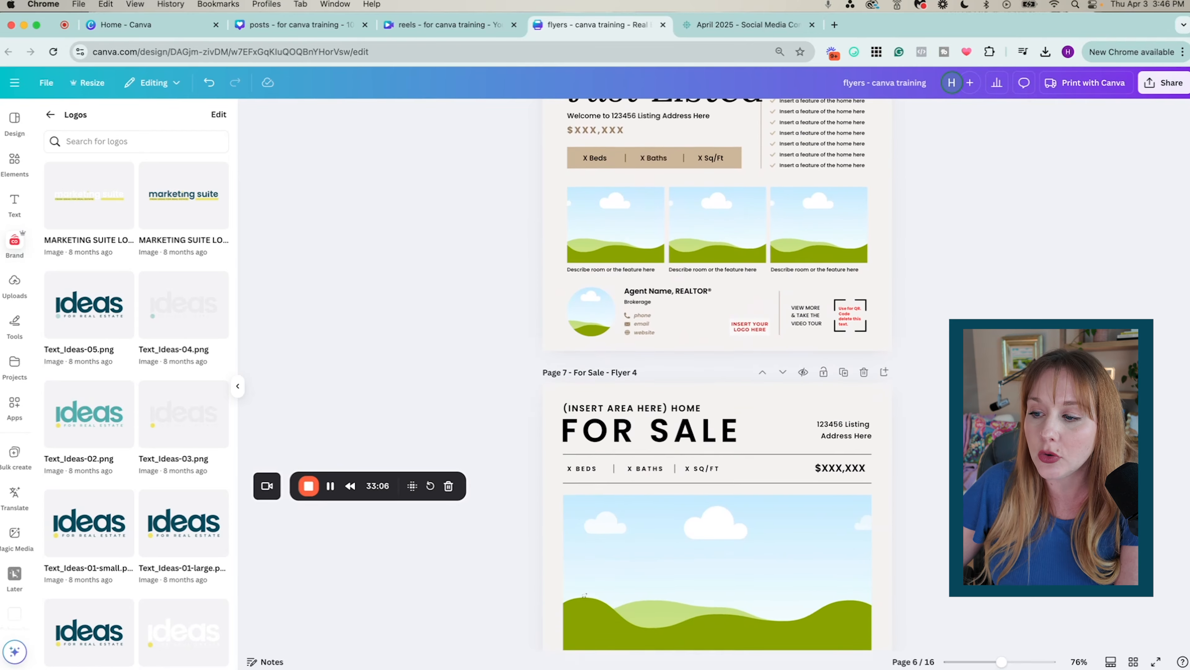
scroll(717, 375, down, 10)
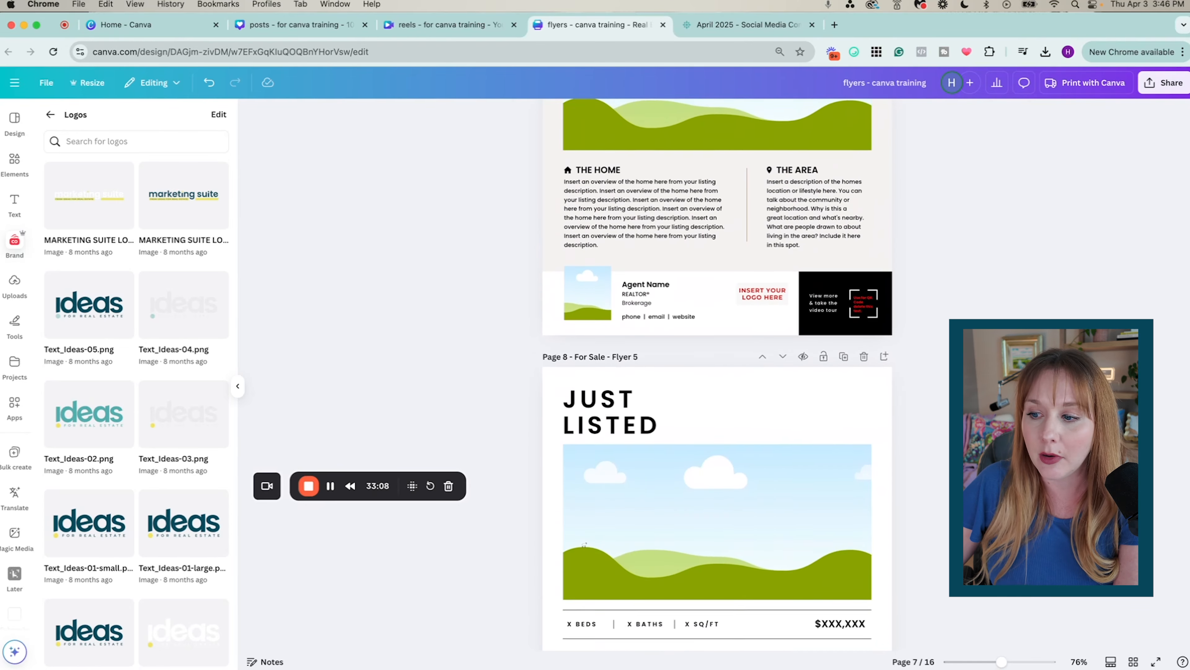
scroll(717, 375, down, 2)
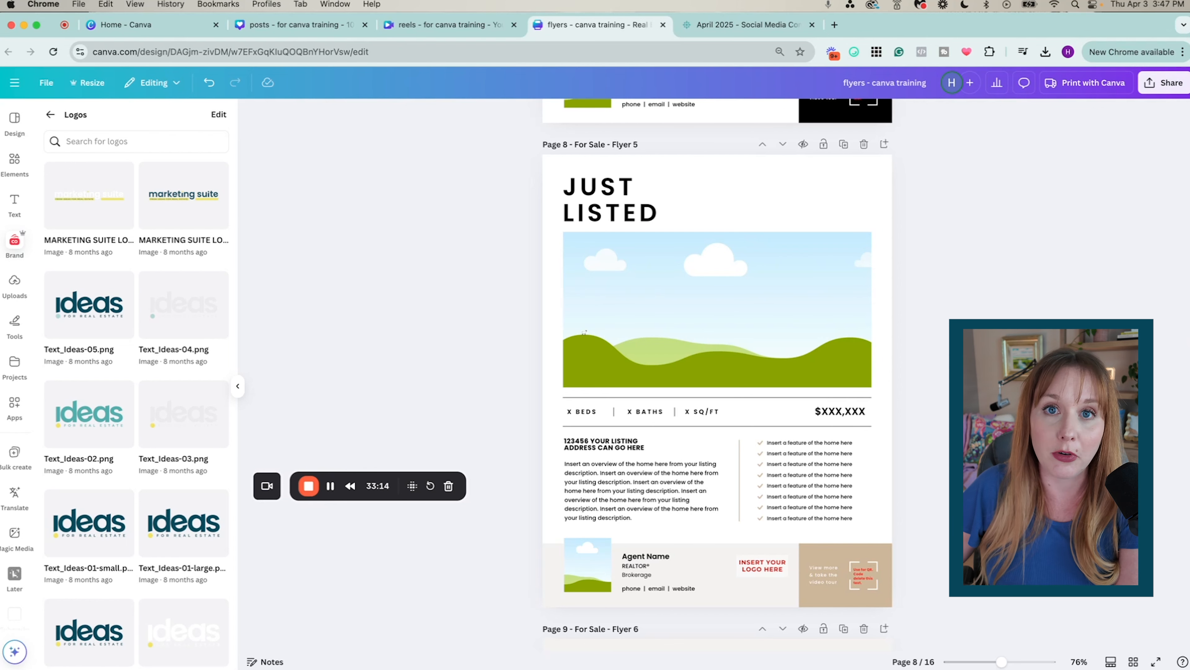
scroll(717, 375, down, 10)
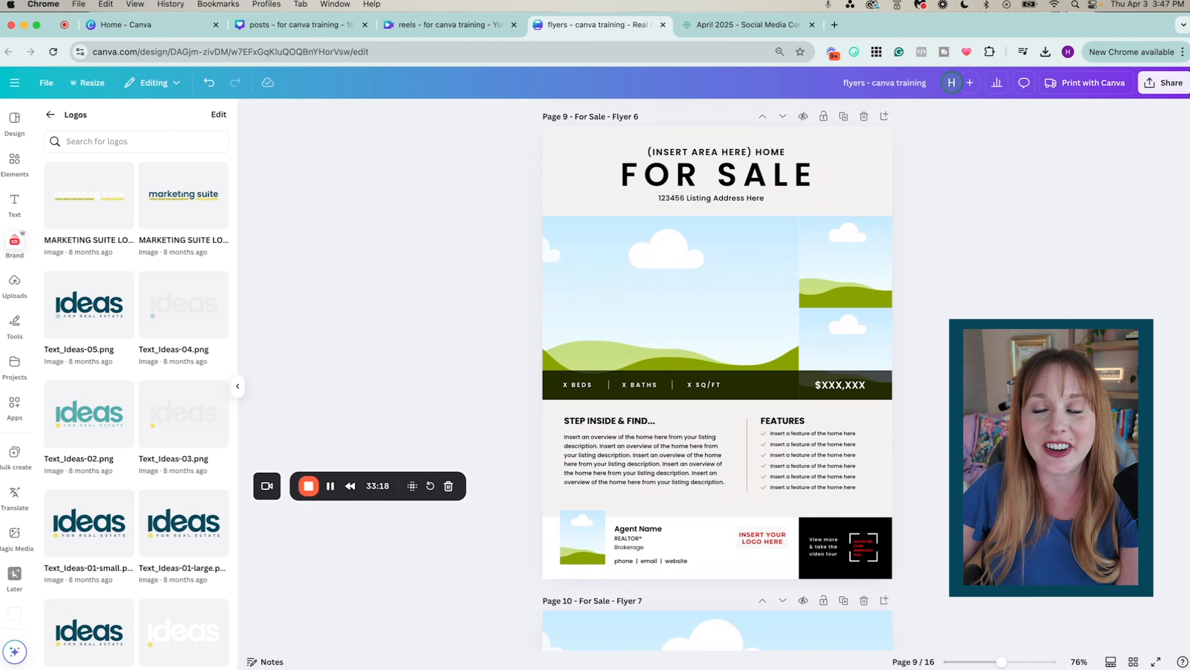
scroll(717, 375, down, 8)
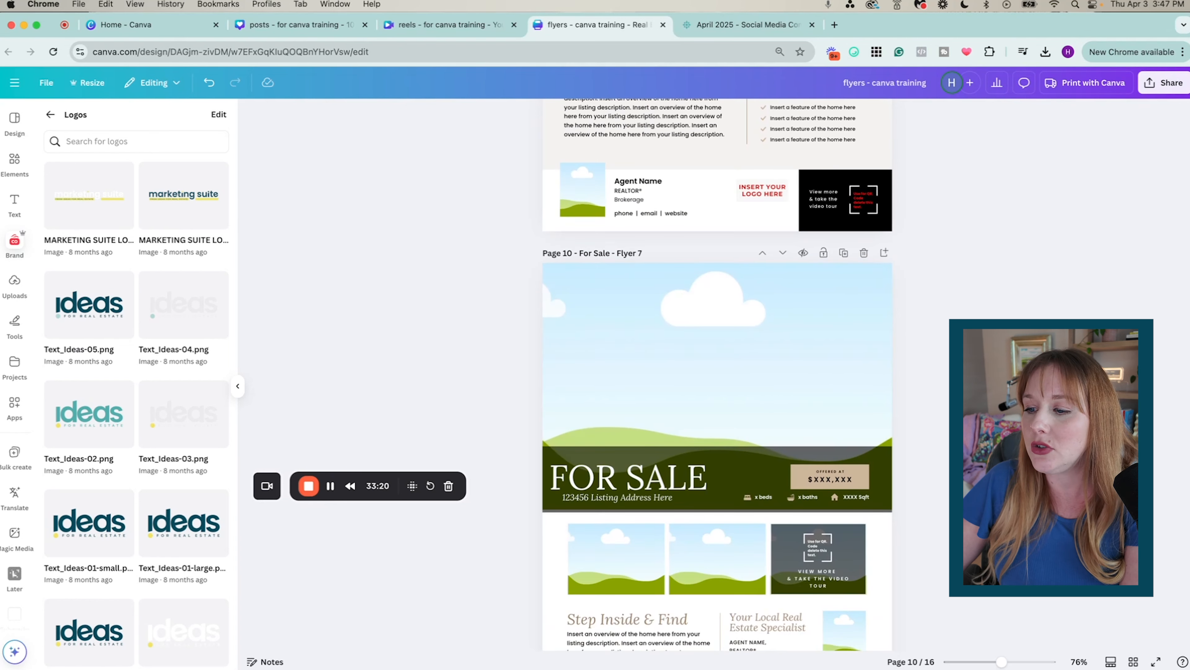
scroll(717, 375, down, 10)
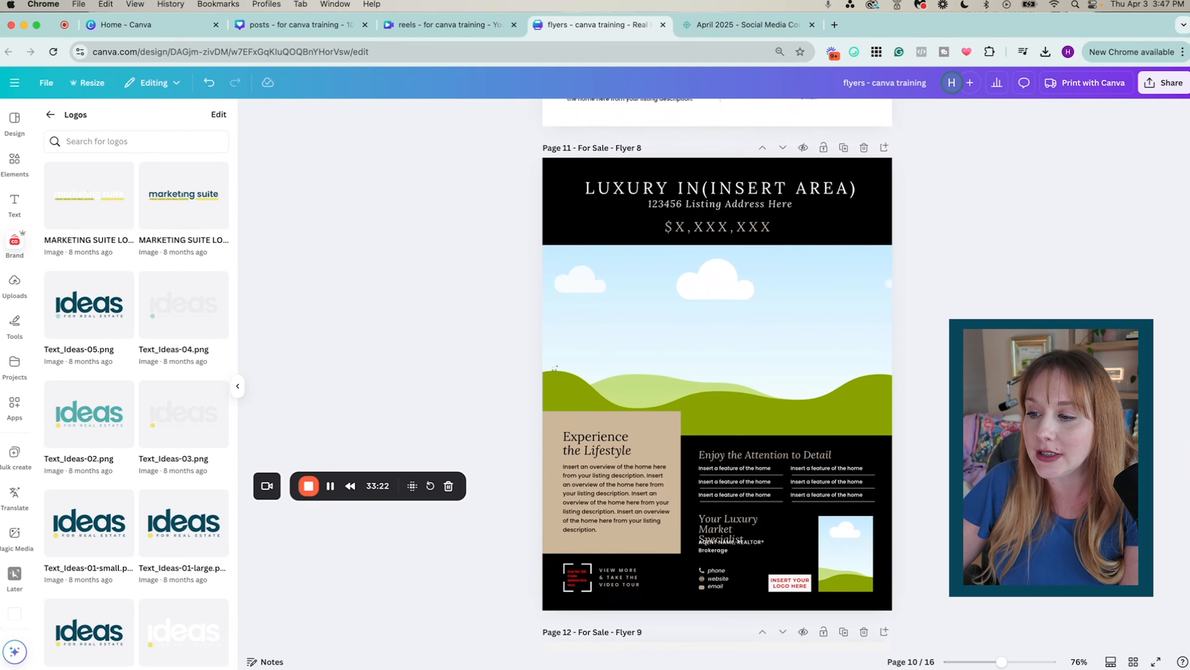
Set the download options to the current page (page 4) only with the PDF Print file type, and close them without downloading
scroll(717, 375, up, 20)
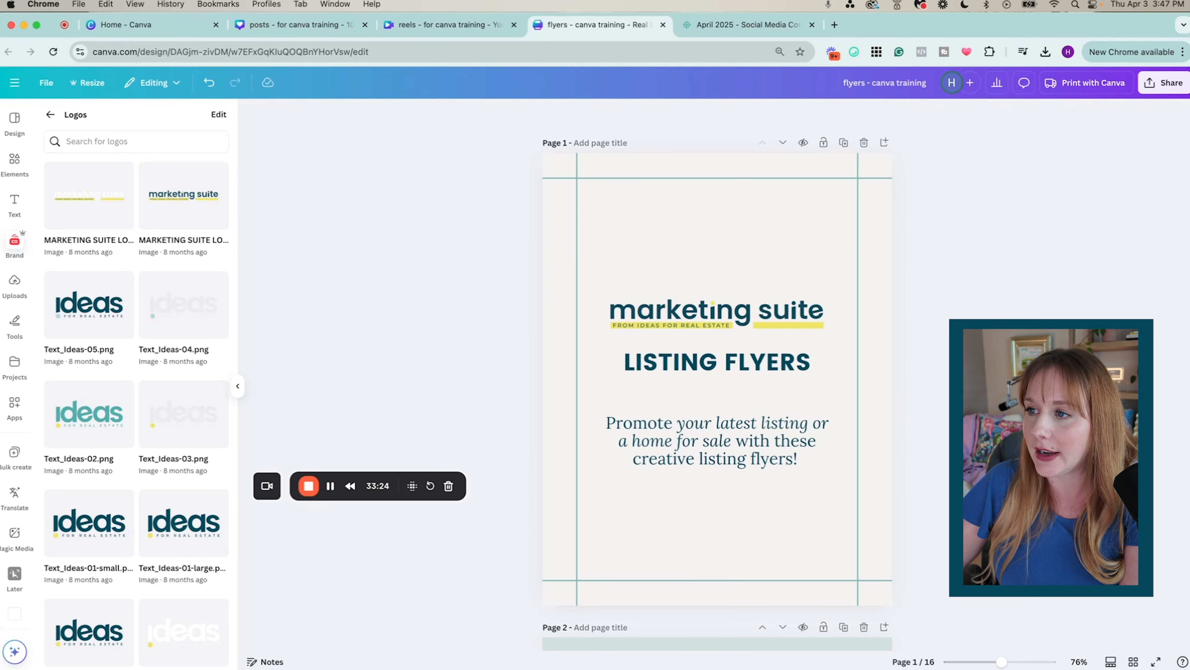
scroll(1063, 358, down, 15)
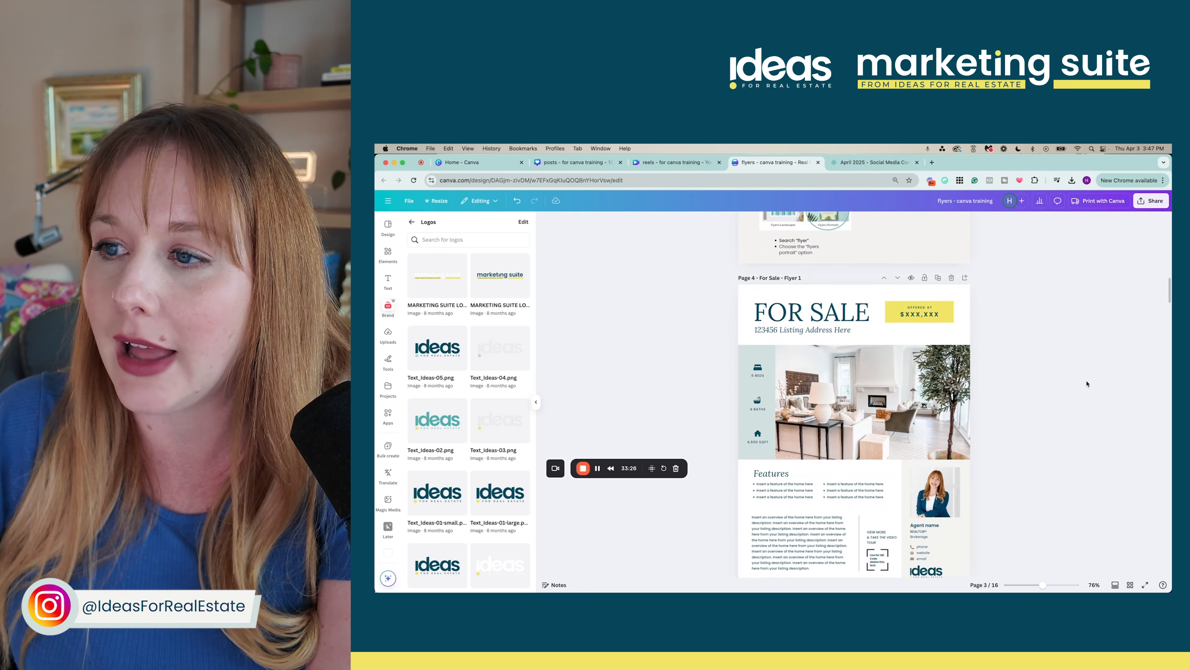
scroll(1087, 384, down, 2)
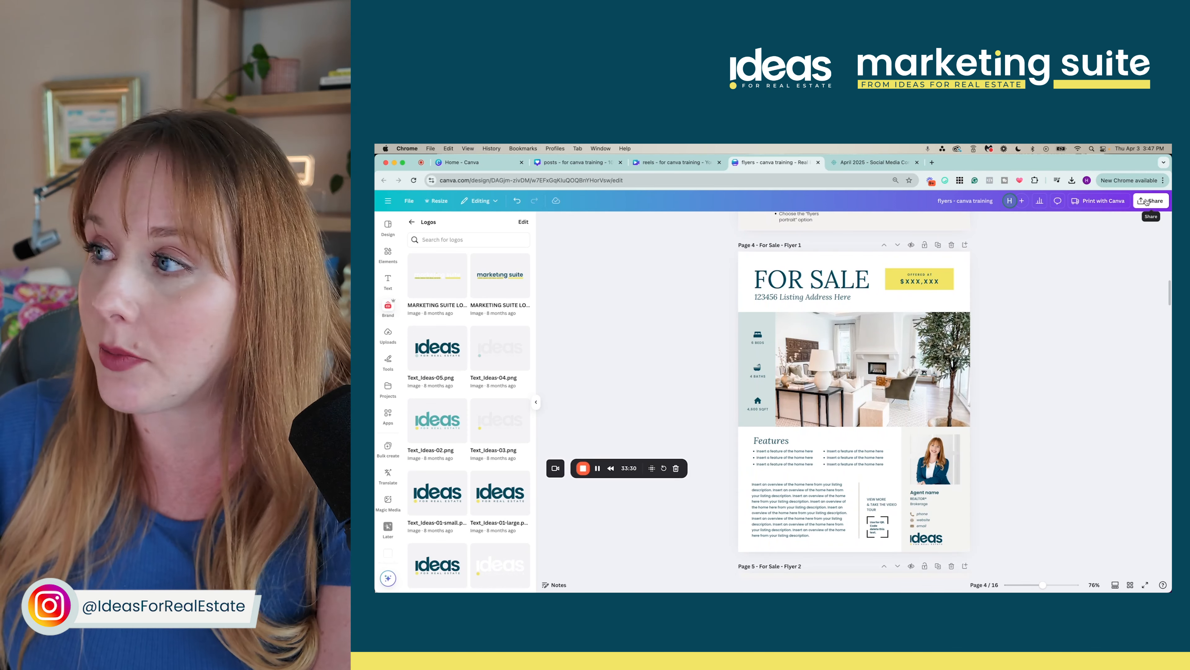
click(1147, 201)
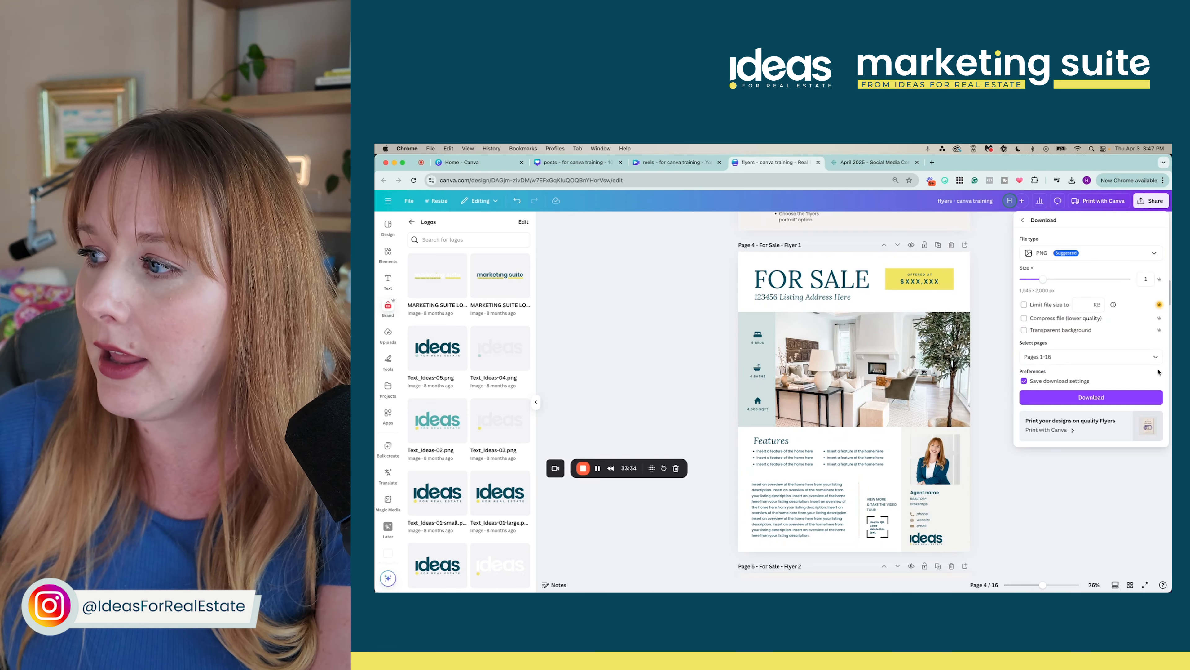
click(1156, 360)
click(1108, 395)
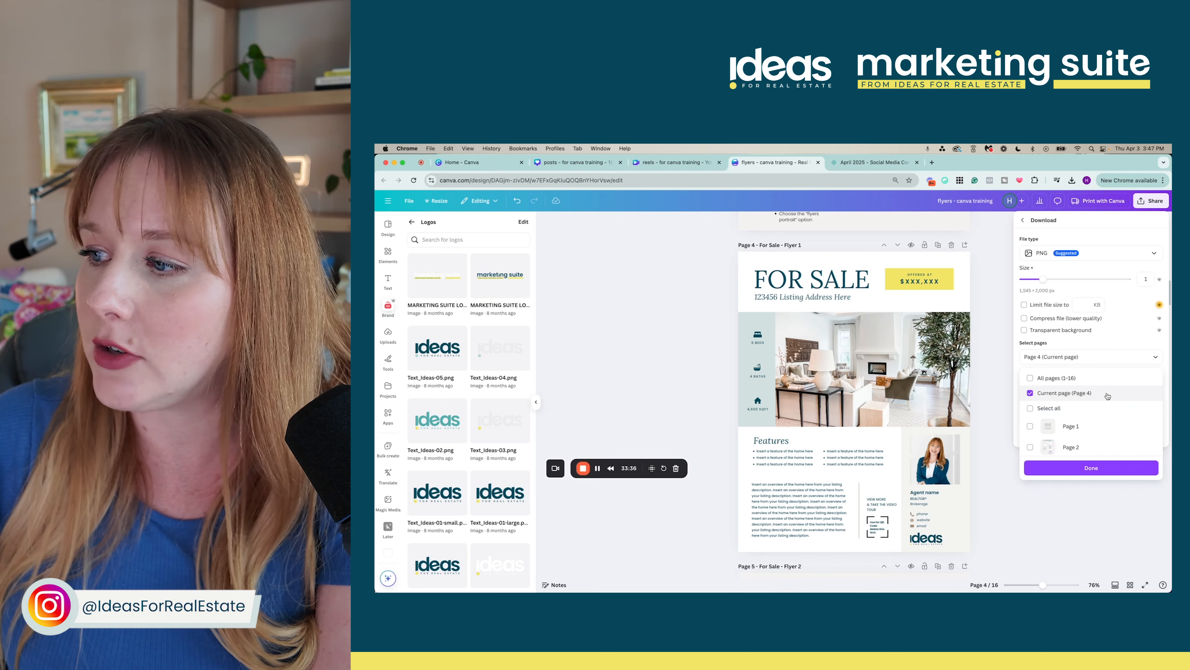
click(1110, 255)
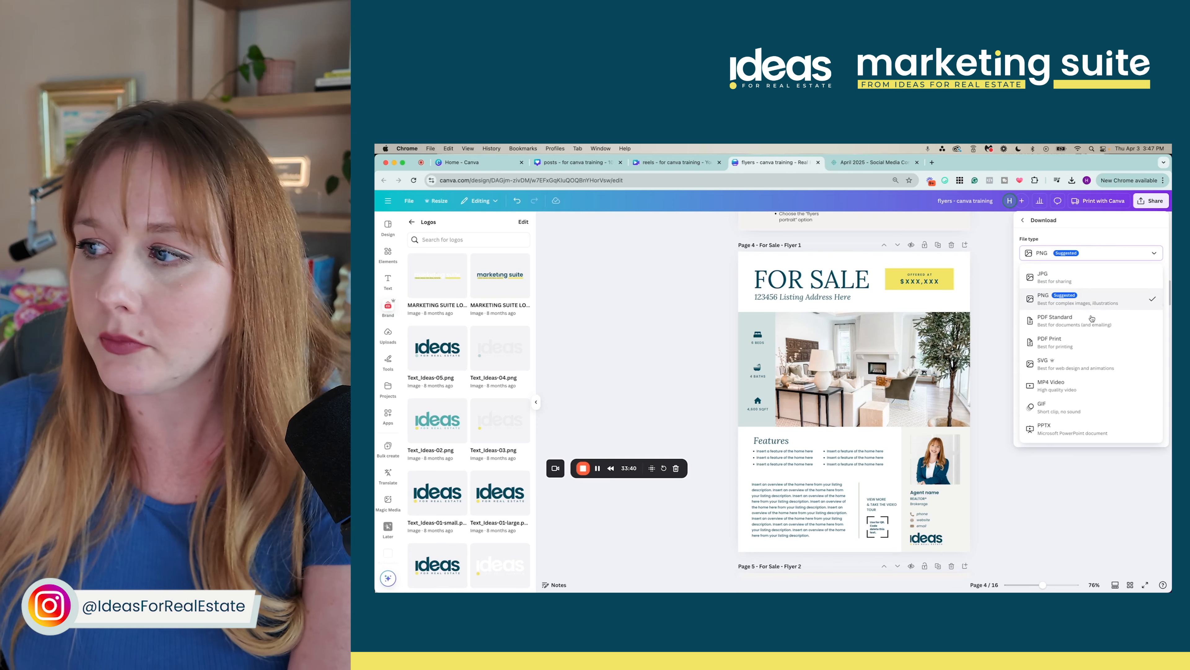
click(1088, 344)
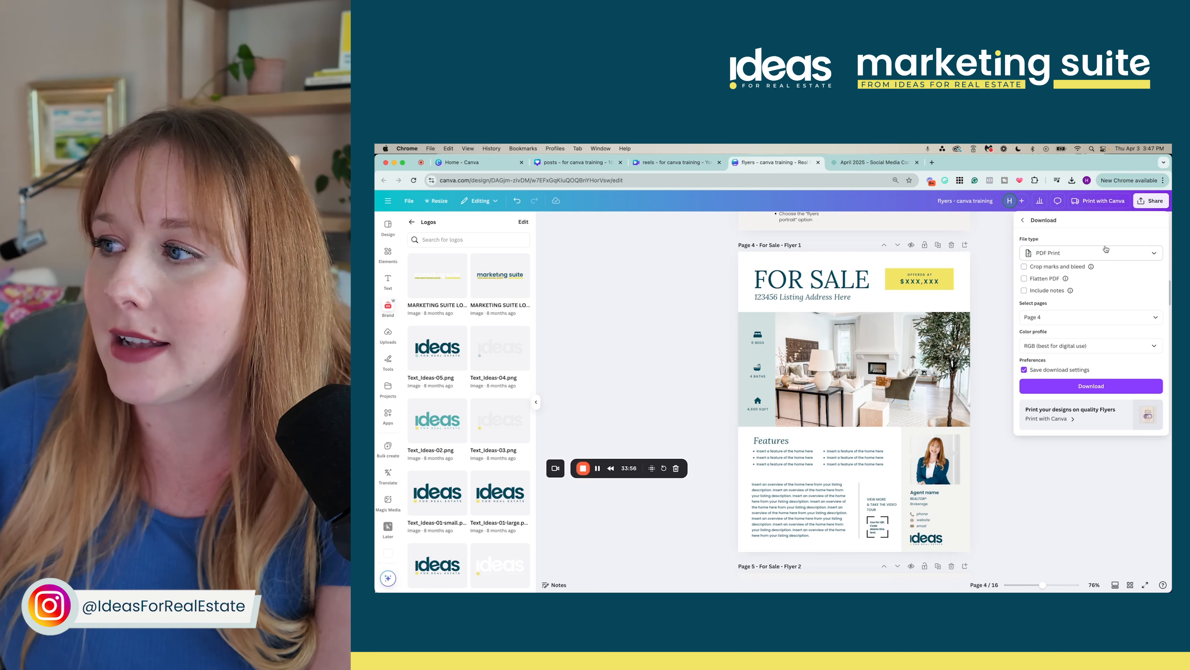
click(975, 304)
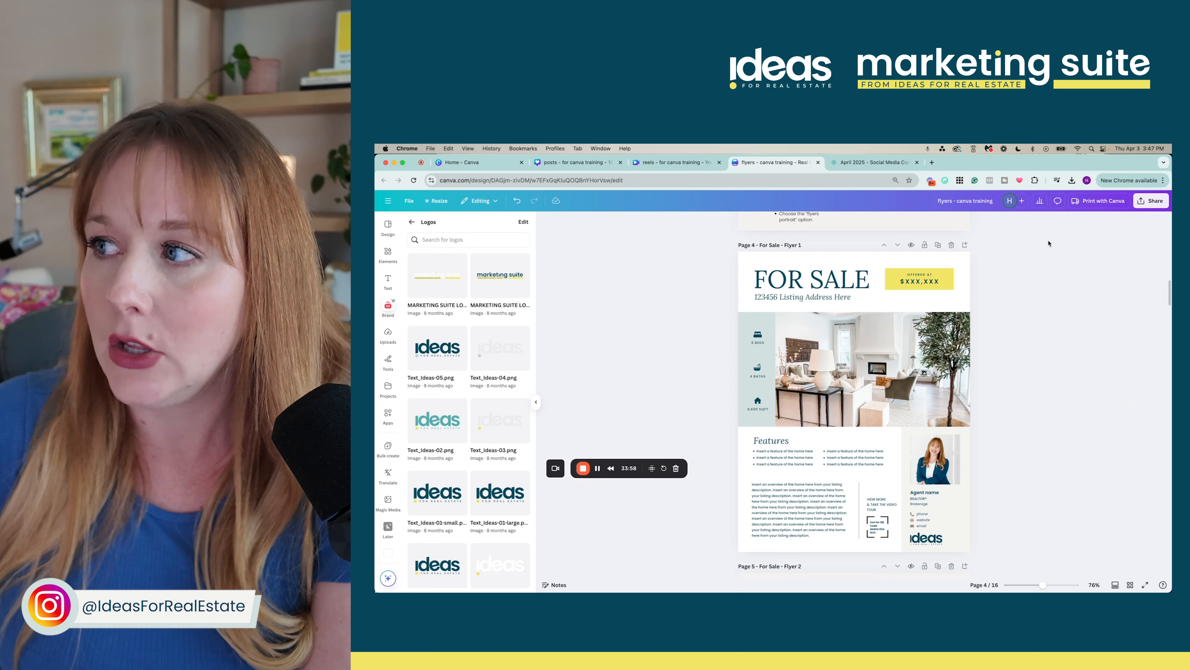